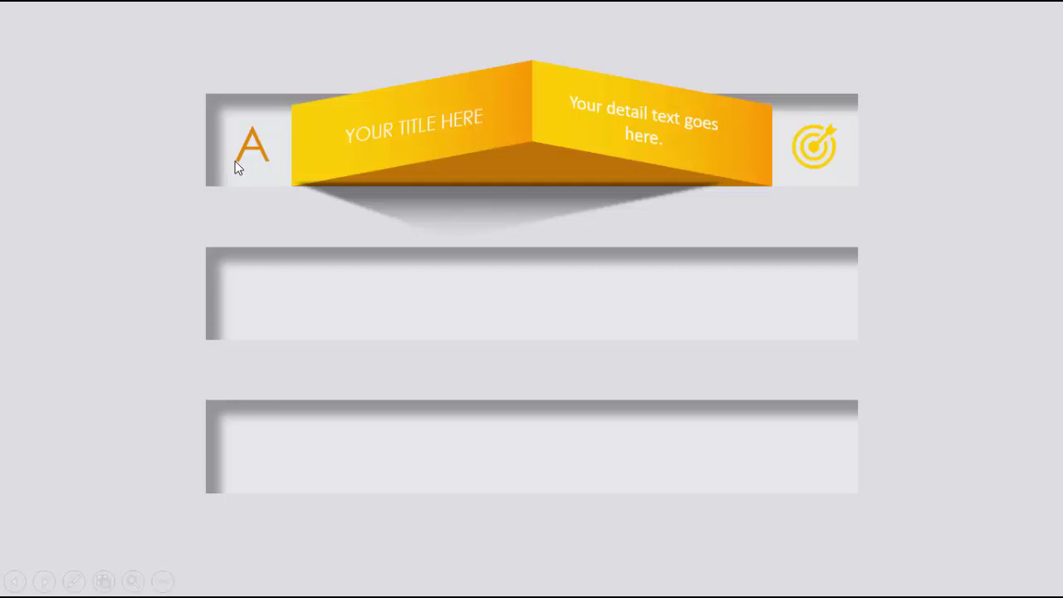
# Play the slide show animations of the finished three-banner infographic to review banners B and C.
pyautogui.click(974, 290)
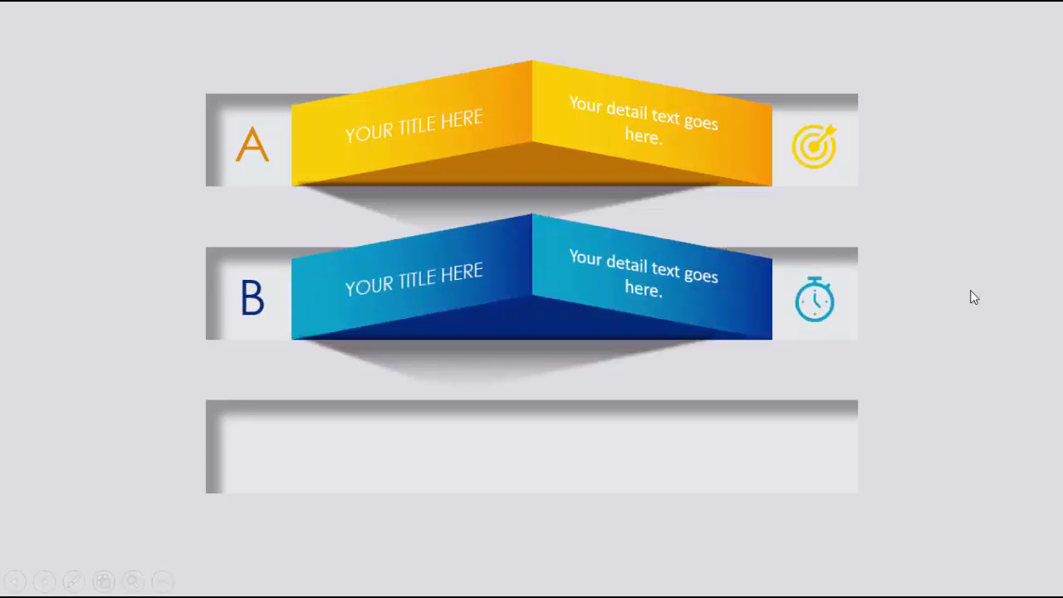
pyautogui.click(974, 297)
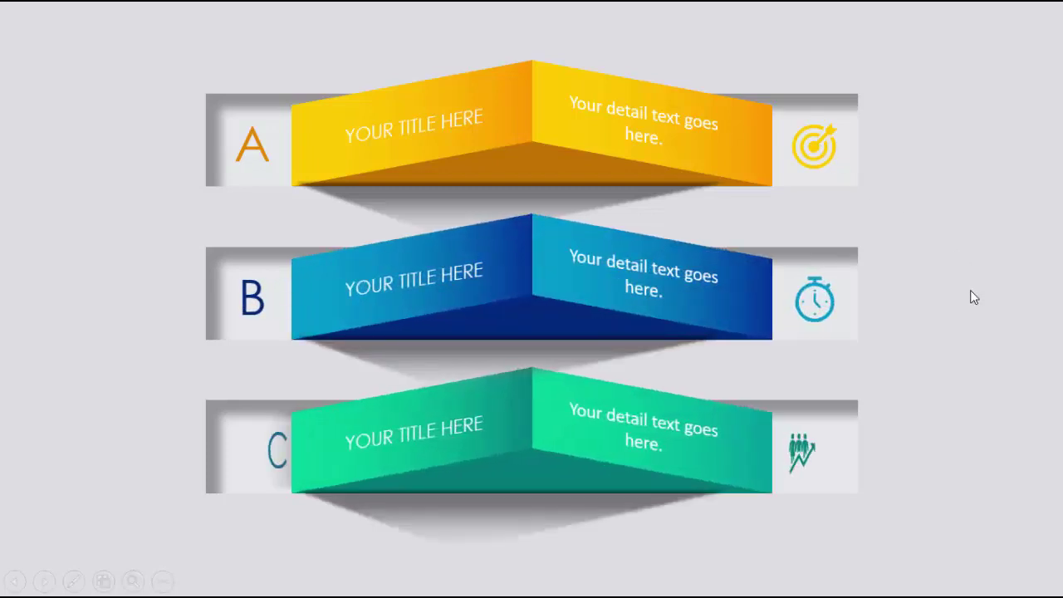
pyautogui.click(974, 297)
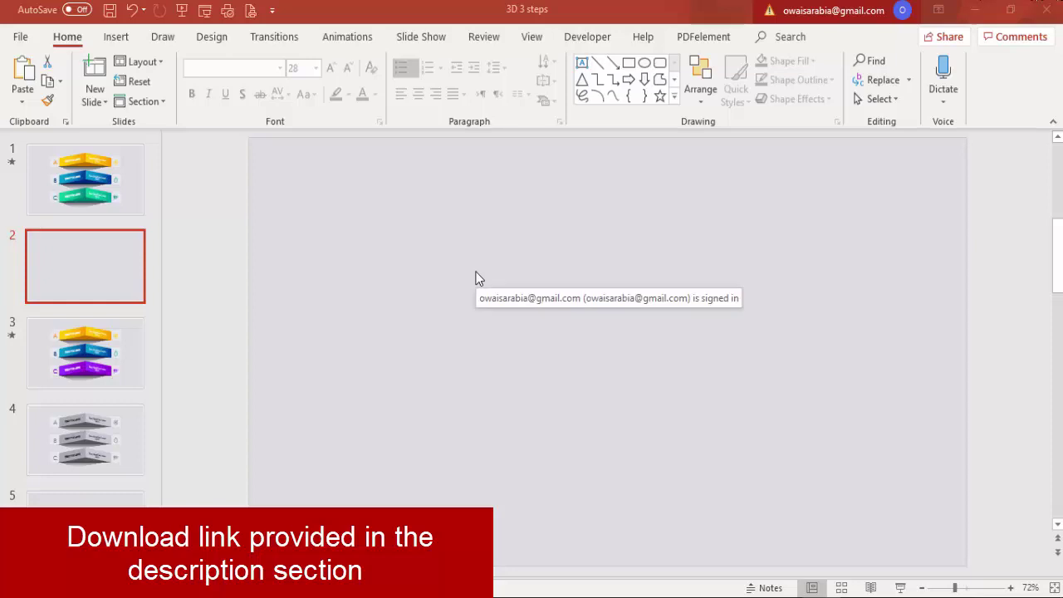
# Show the guides and draw a rectangle about 3.2" wide and 0.74" high ending at the guides' intersection on blank slide 2.
pyautogui.click(517, 44)
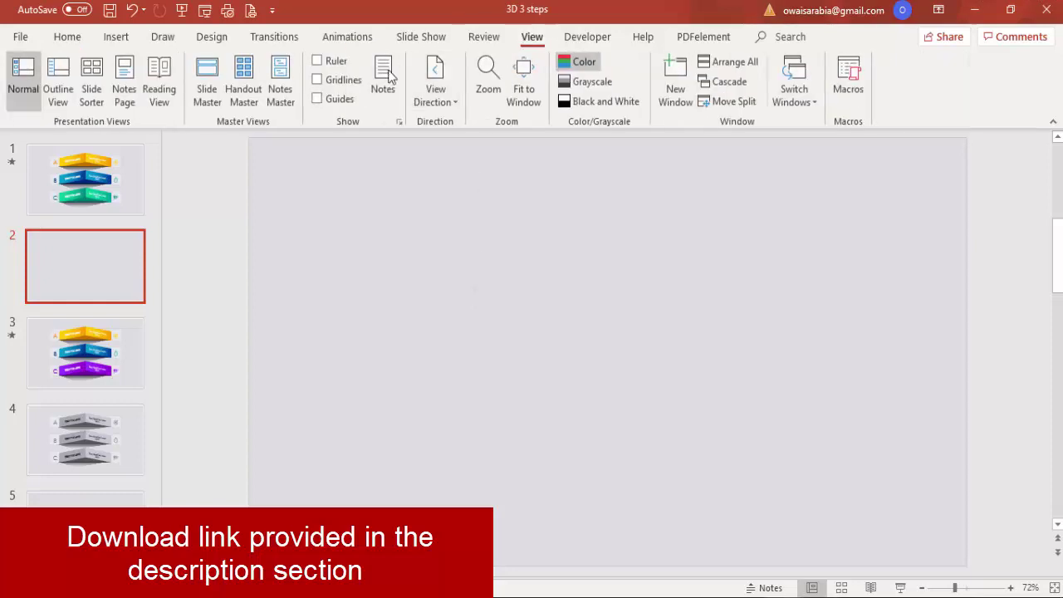
pyautogui.click(317, 98)
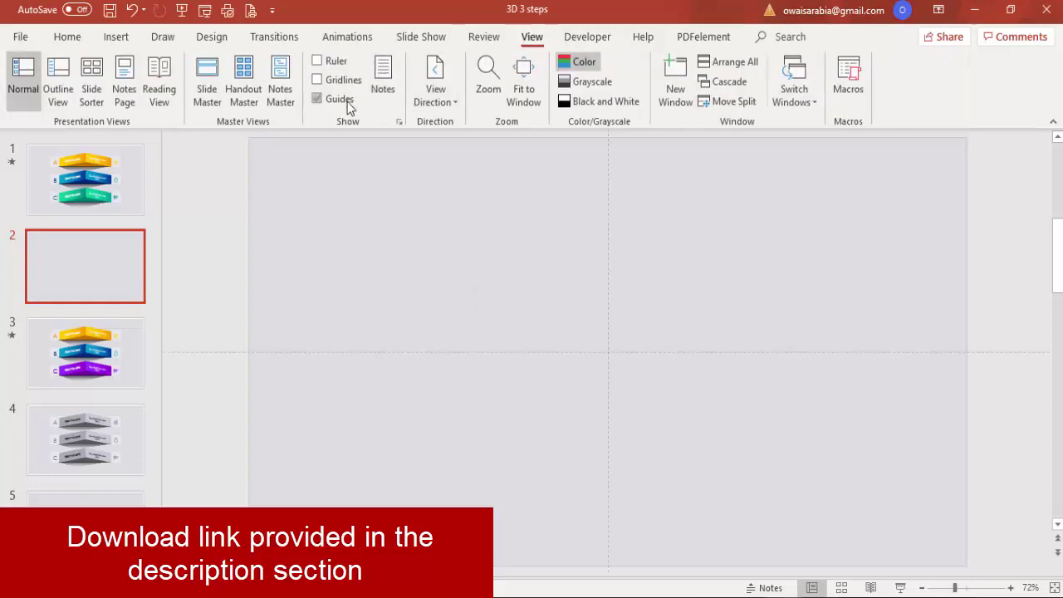
pyautogui.click(117, 38)
pyautogui.click(251, 92)
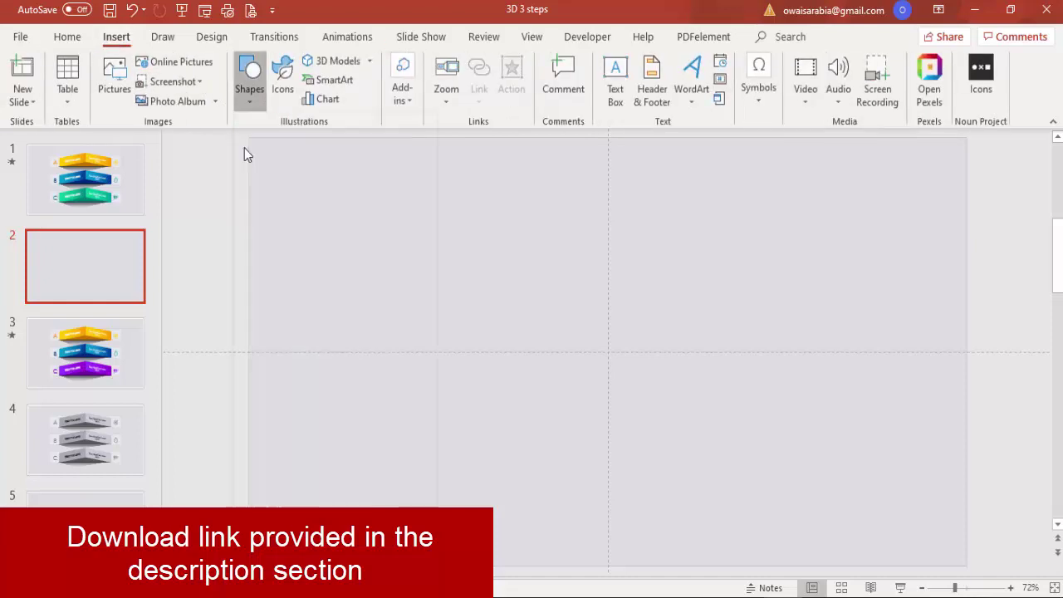
pyautogui.click(243, 223)
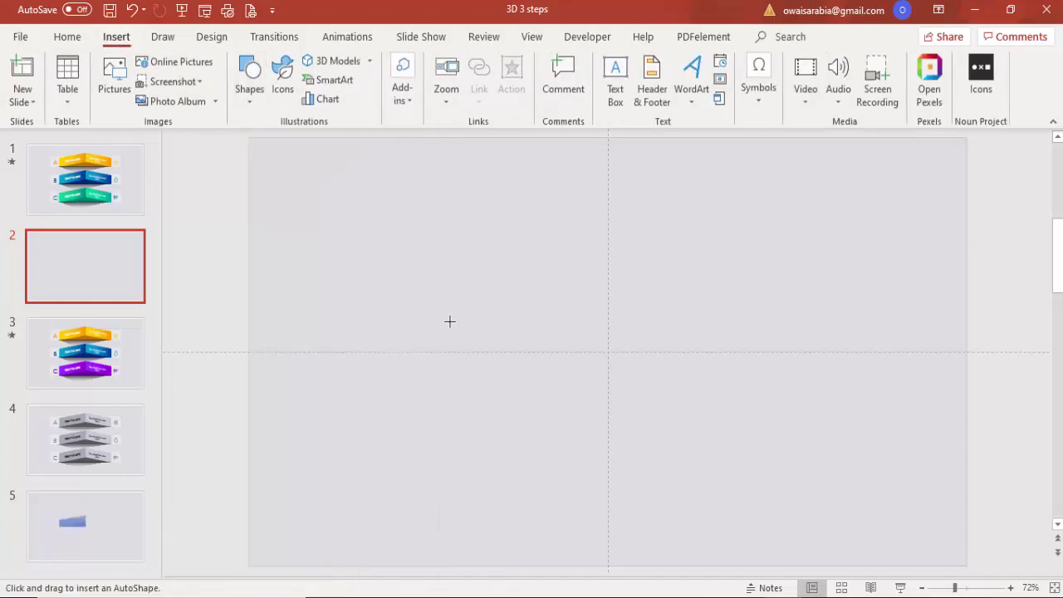
pyautogui.moveTo(435, 308); pyautogui.dragTo(611, 350)
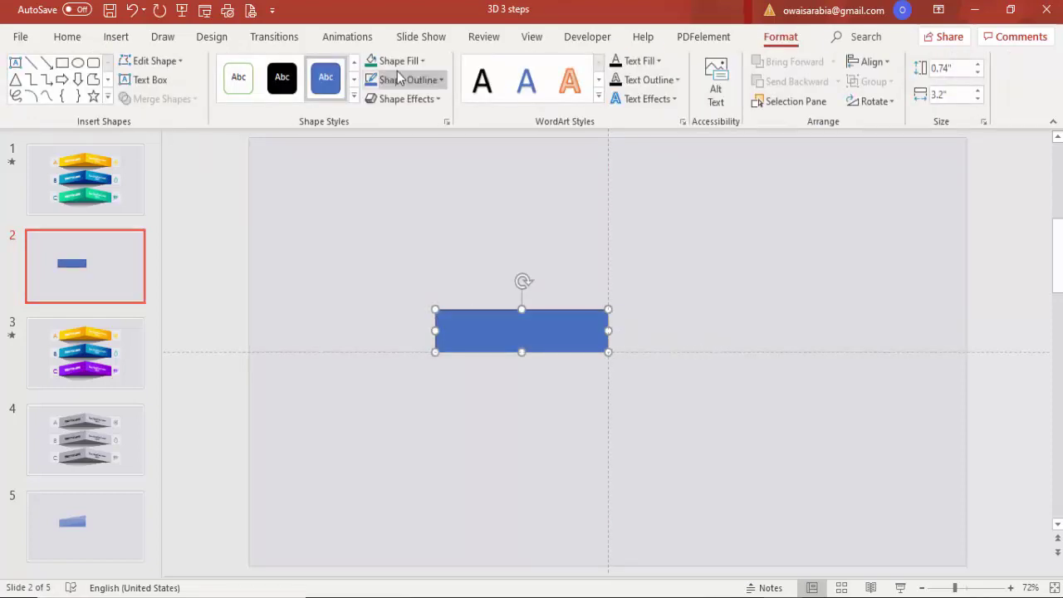
# Remove the rectangle's outline and set its fill transparency to 23%.
pyautogui.click(429, 83)
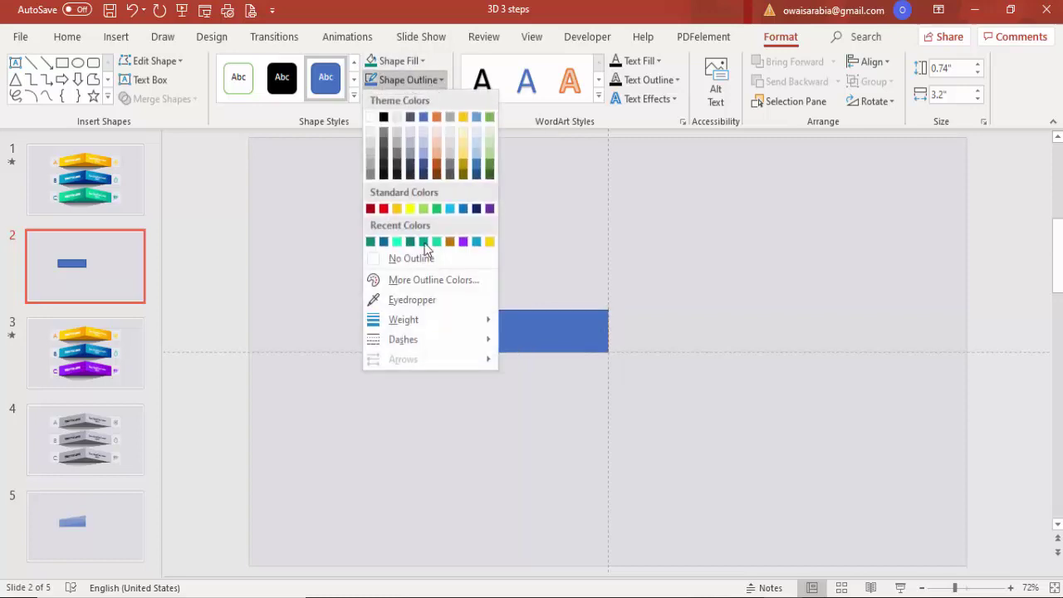
pyautogui.click(409, 256)
pyautogui.rightClick(521, 324)
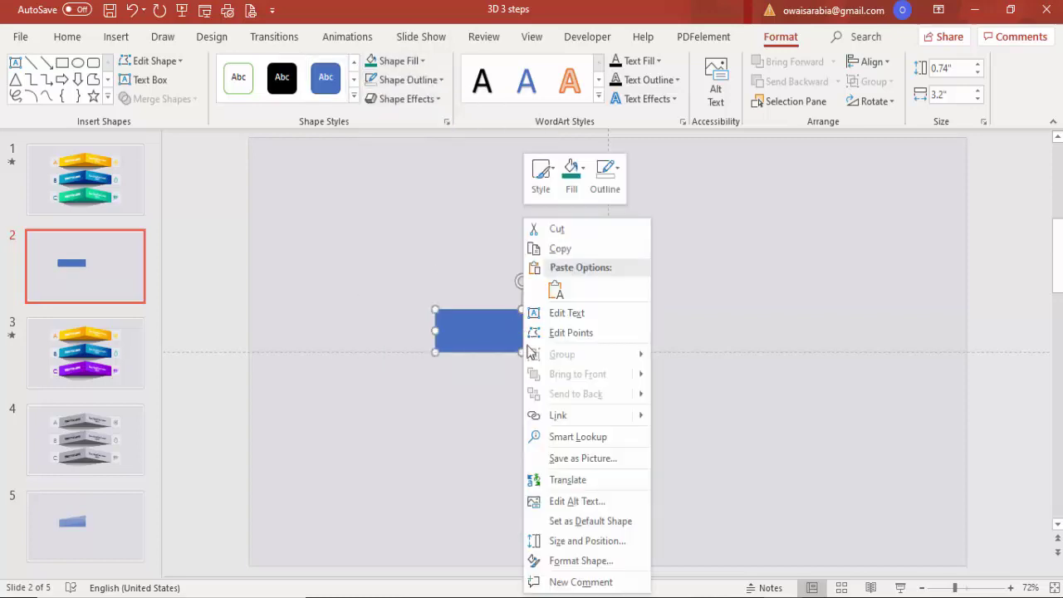
pyautogui.click(602, 561)
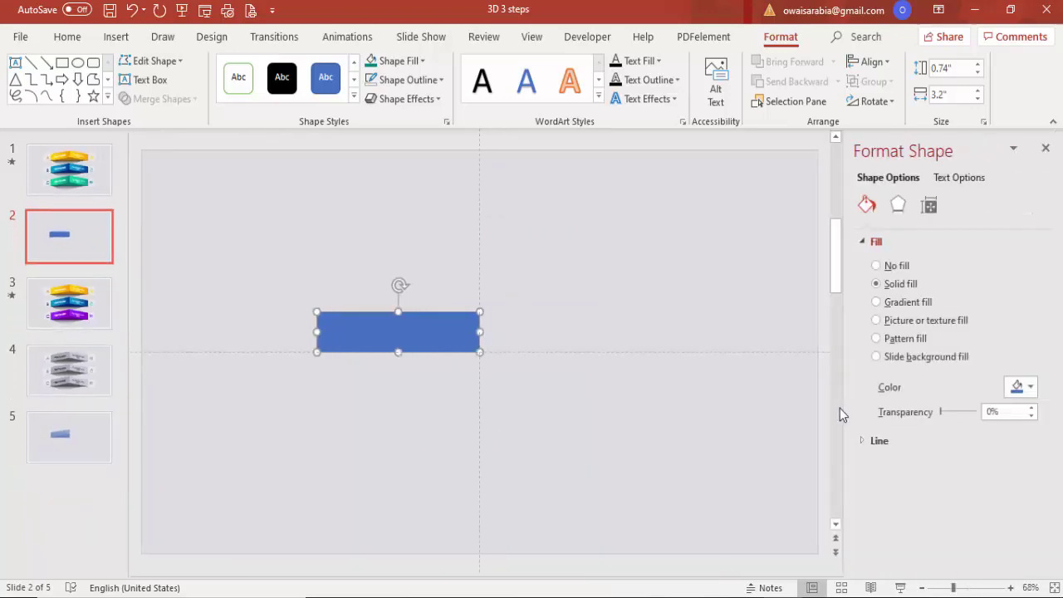
pyautogui.moveTo(1031, 407); pyautogui.dragTo(1032, 408)
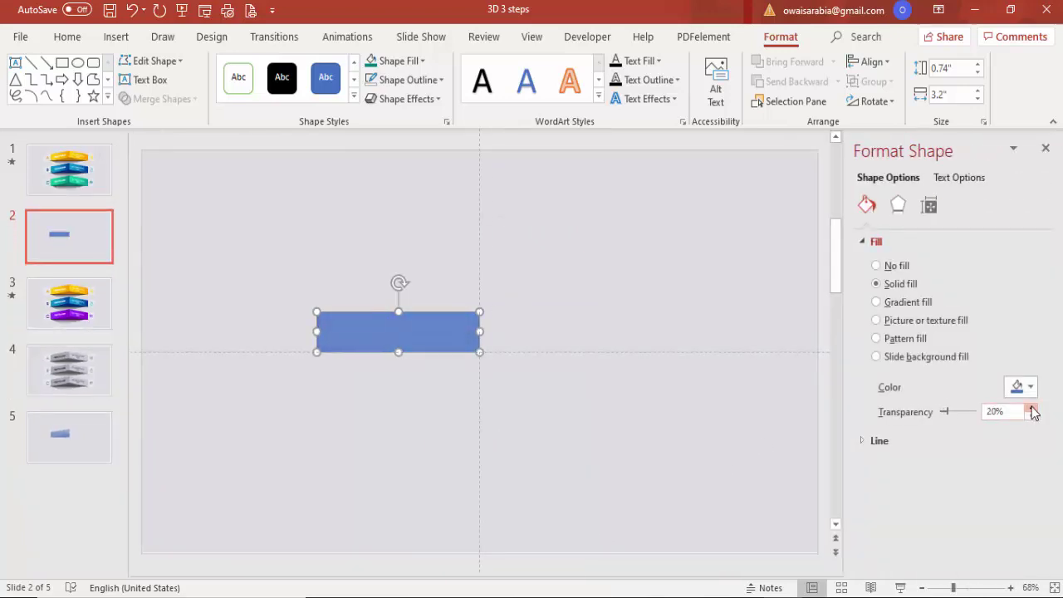
pyautogui.click(503, 263)
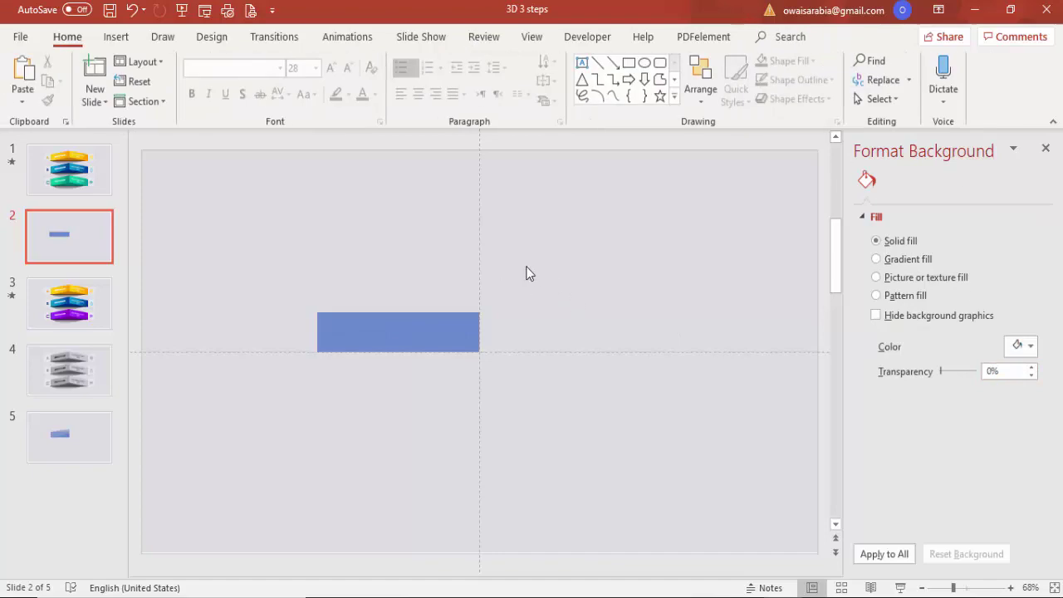
# Draw a right triangle about 3.2" wide and 0.46" high resting on the rectangle's top edge.
pyautogui.click(115, 37)
pyautogui.click(249, 92)
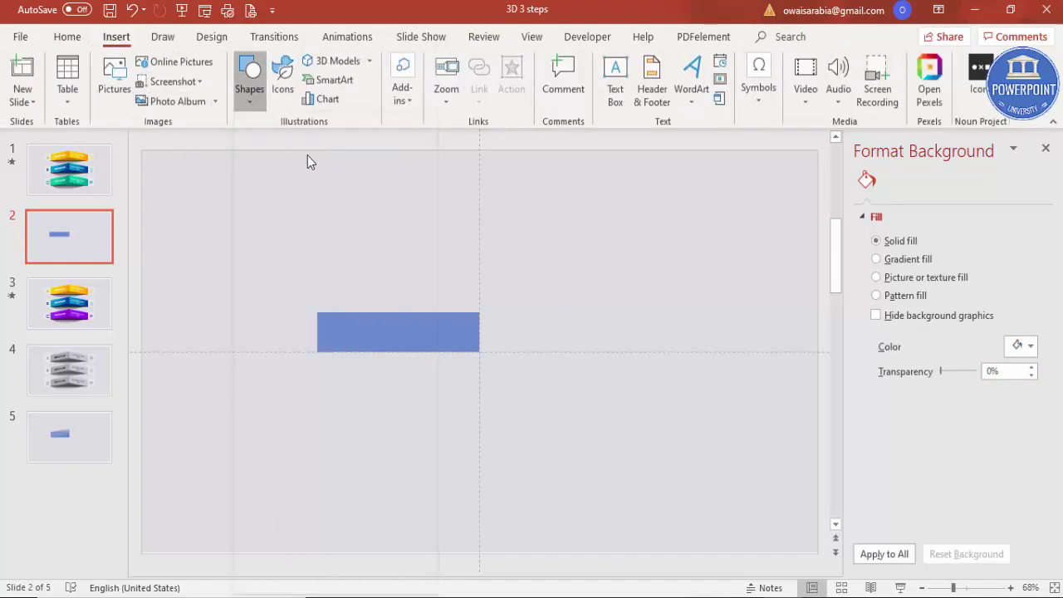
pyautogui.click(289, 261)
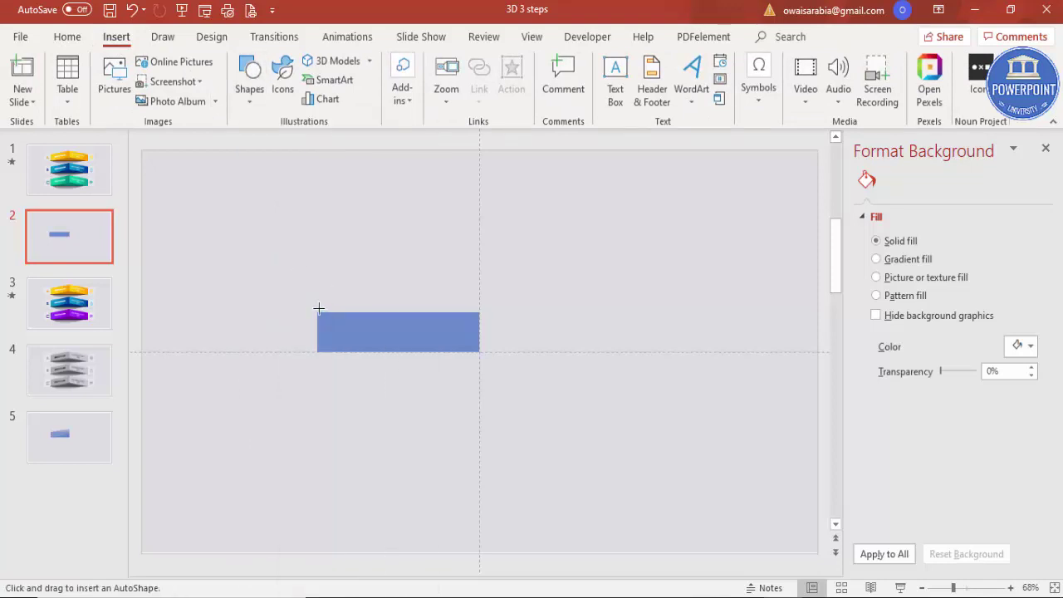
pyautogui.moveTo(318, 312); pyautogui.dragTo(482, 287)
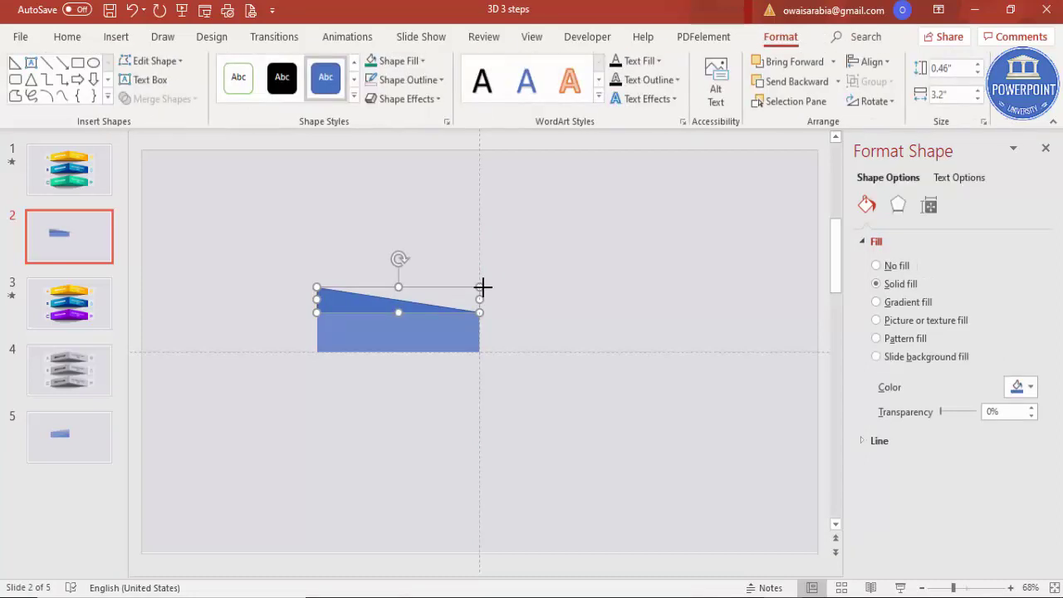
# Give the triangle a green fill with 54% transparency and no outline.
pyautogui.click(396, 62)
pyautogui.click(434, 184)
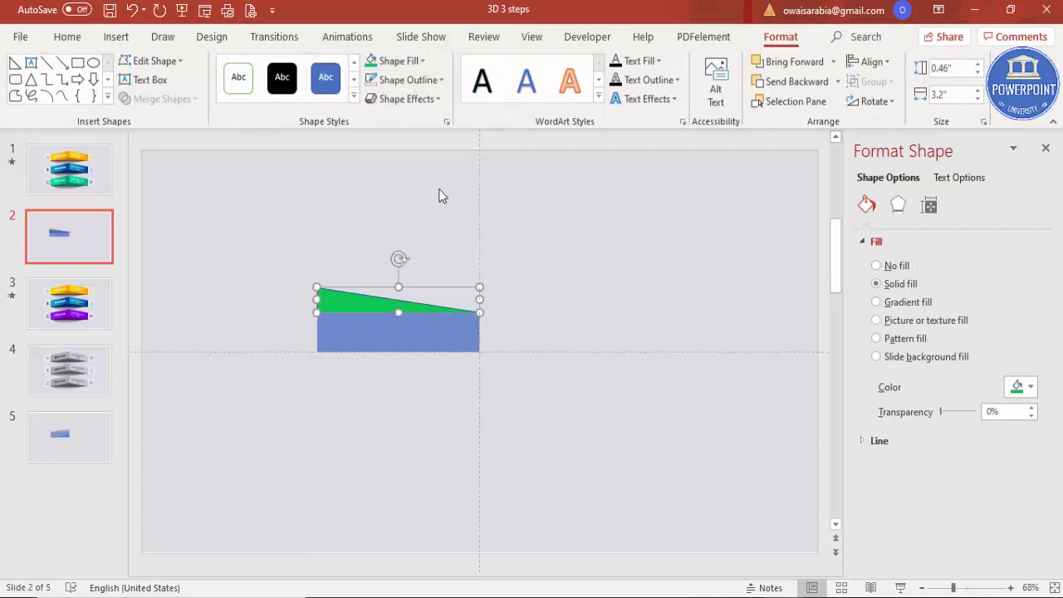
pyautogui.moveTo(939, 413); pyautogui.dragTo(959, 411)
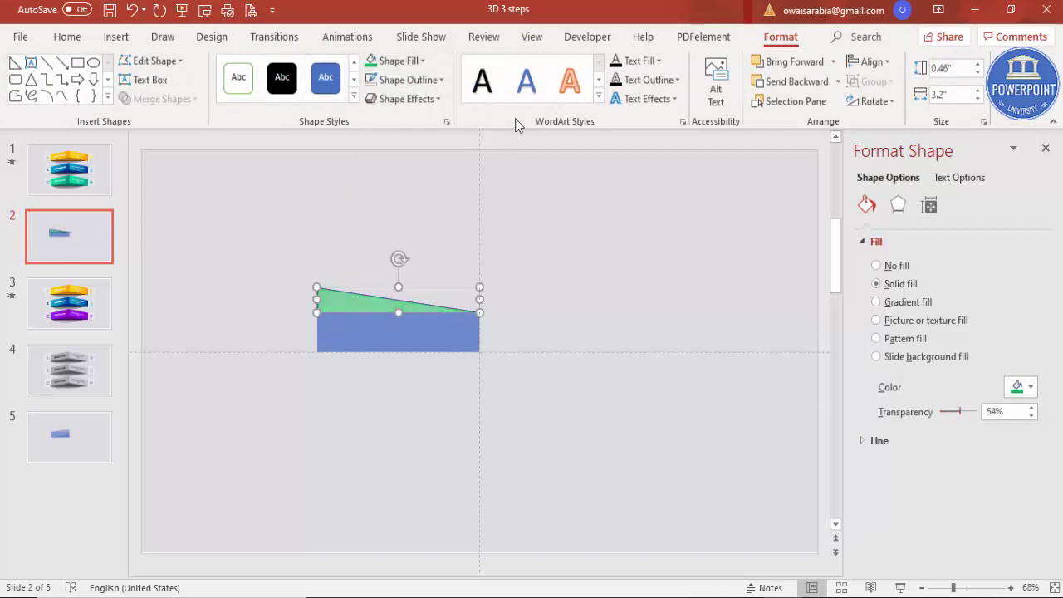
pyautogui.click(422, 81)
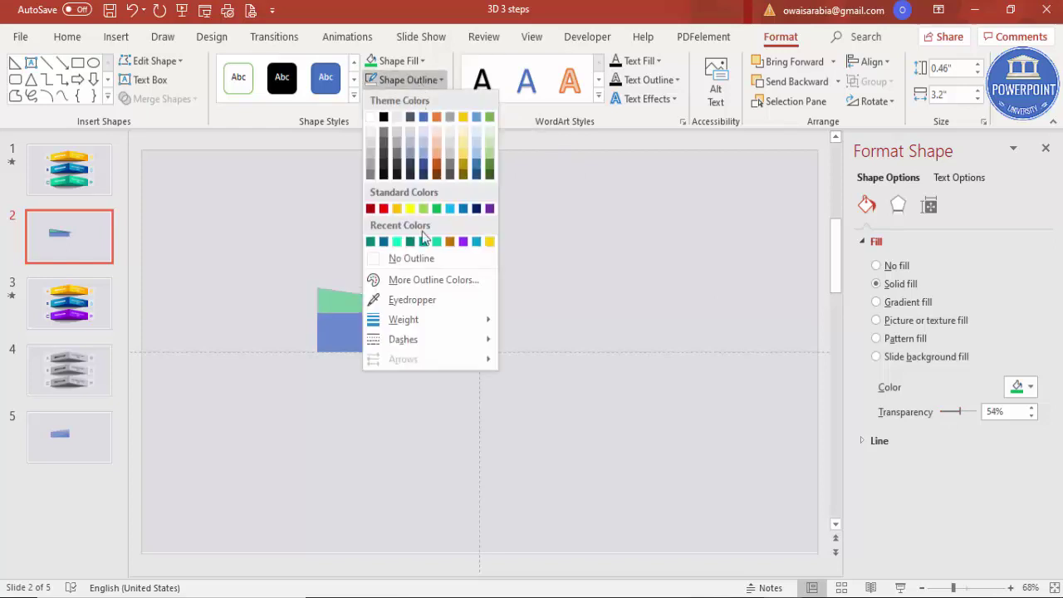
pyautogui.click(407, 259)
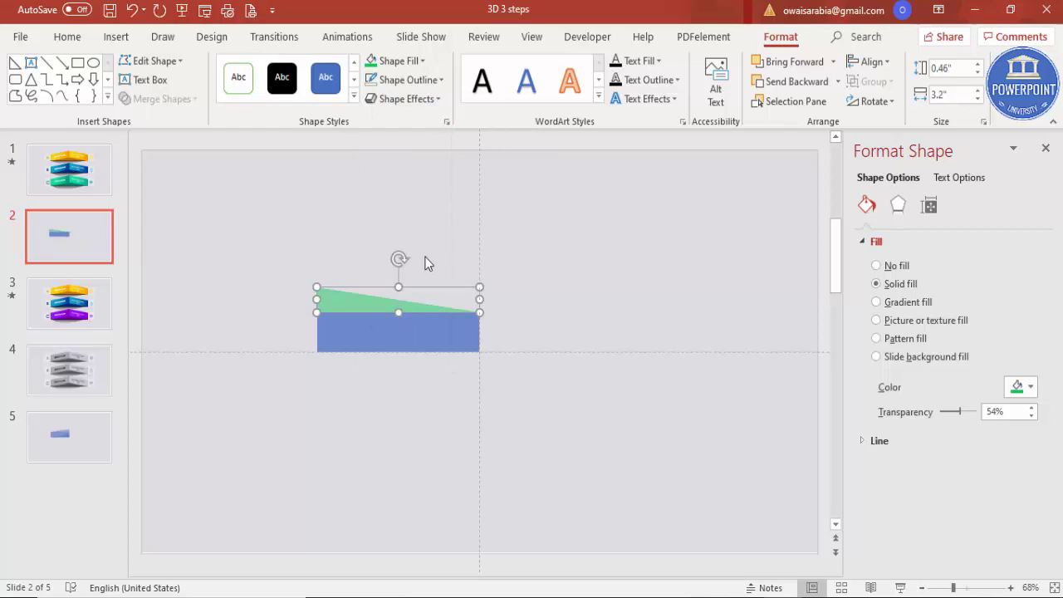
# Flip the triangle horizontally and place a duplicate inside the rectangle, aligned with its bottom edge.
pyautogui.click(873, 101)
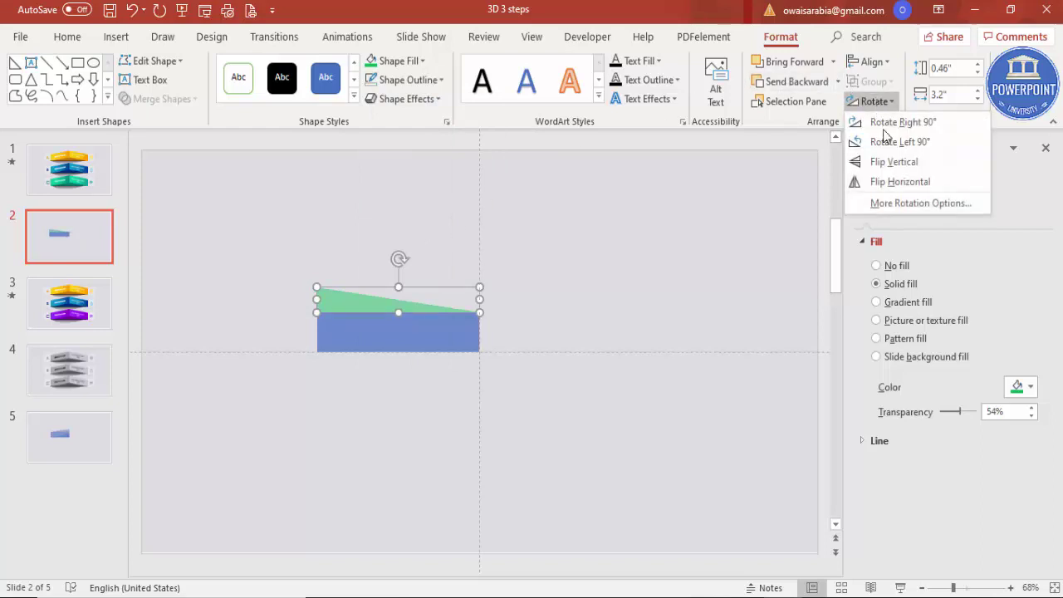
pyautogui.click(911, 184)
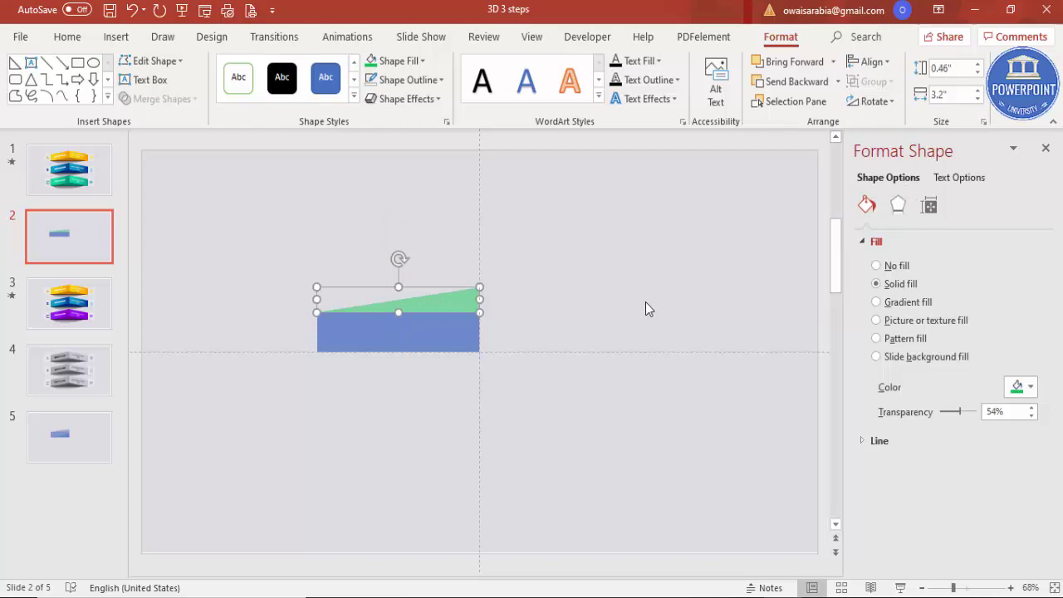
pyautogui.hotkey('ctrl', 'd')
pyautogui.moveTo(476, 317); pyautogui.dragTo(459, 374)
pyautogui.click(968, 588)
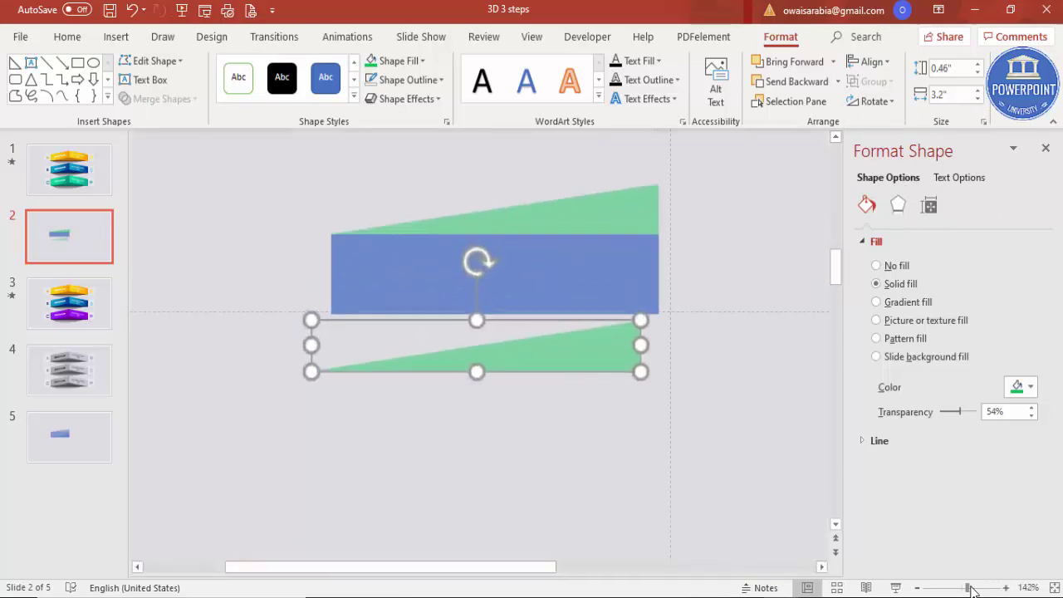
pyautogui.moveTo(576, 341); pyautogui.dragTo(592, 290)
pyautogui.click(619, 383)
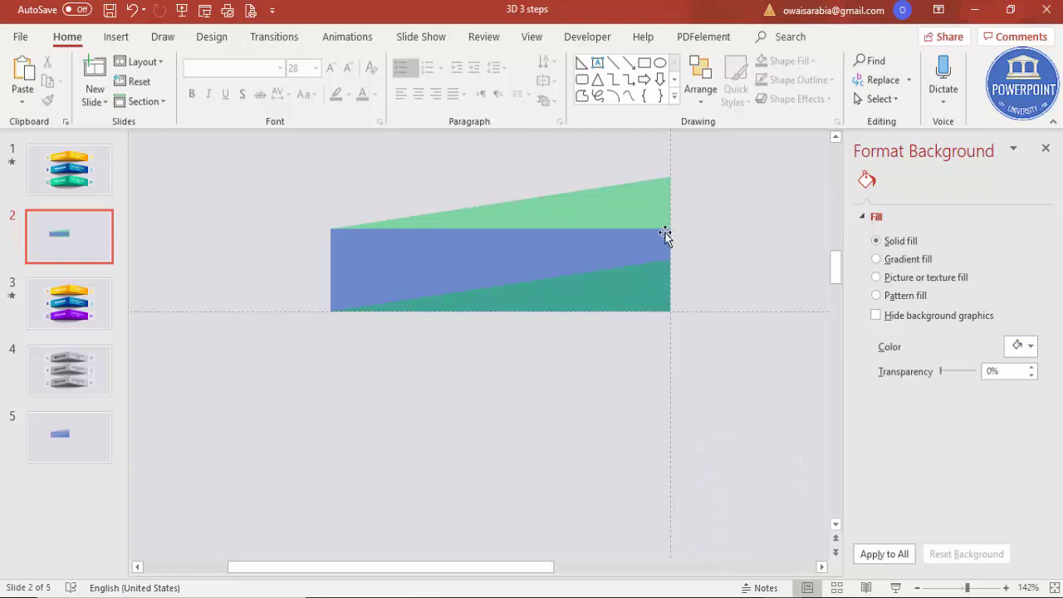
# Merge the blue rectangle and the upper green triangle with Union.
pyautogui.click(520, 256)
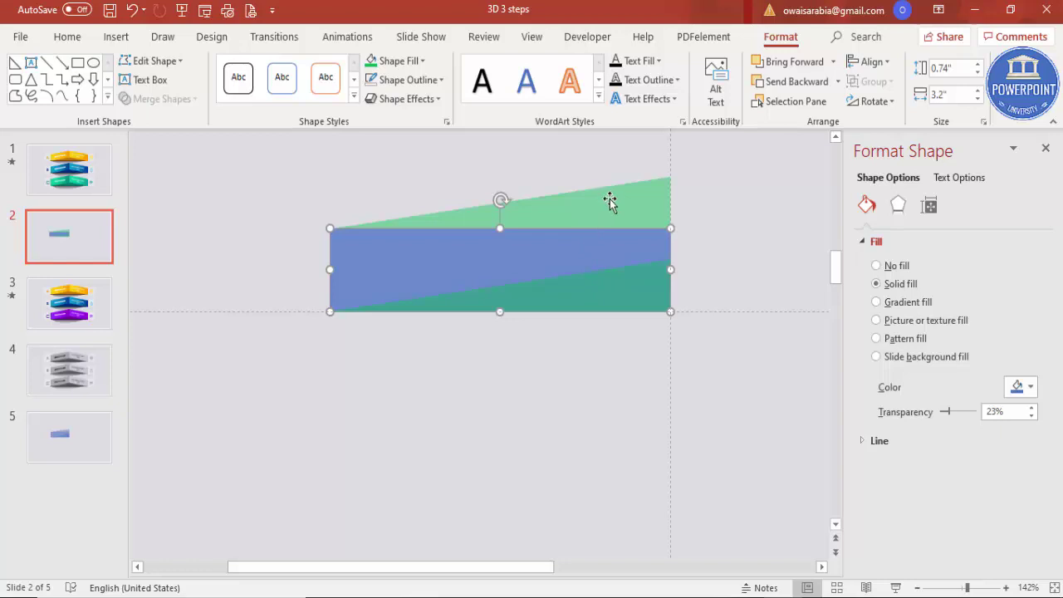
pyautogui.keyDown('shift'); pyautogui.click(633, 209); pyautogui.keyUp('shift')
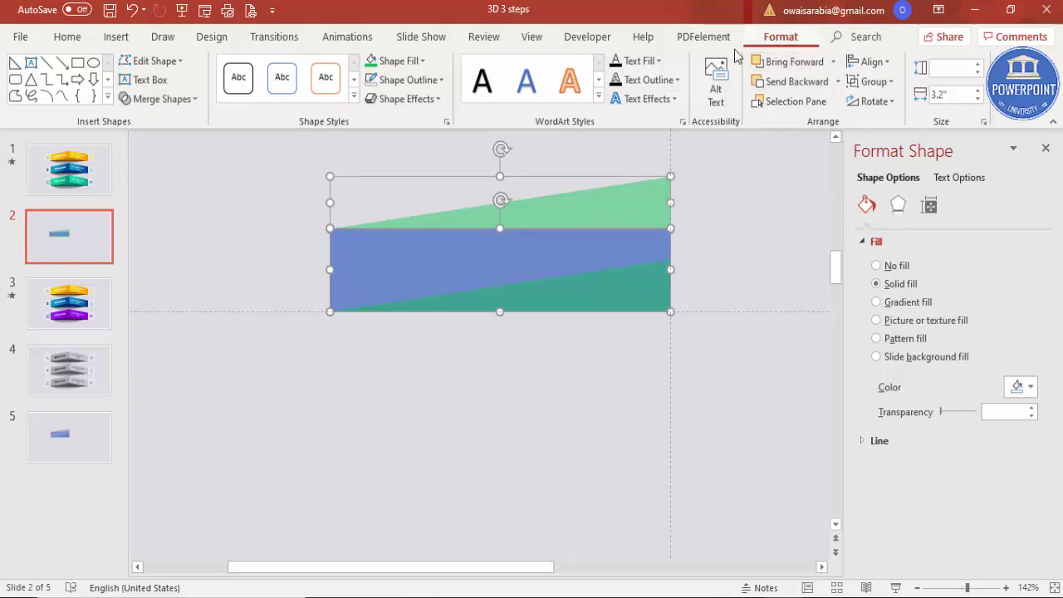
pyautogui.click(175, 99)
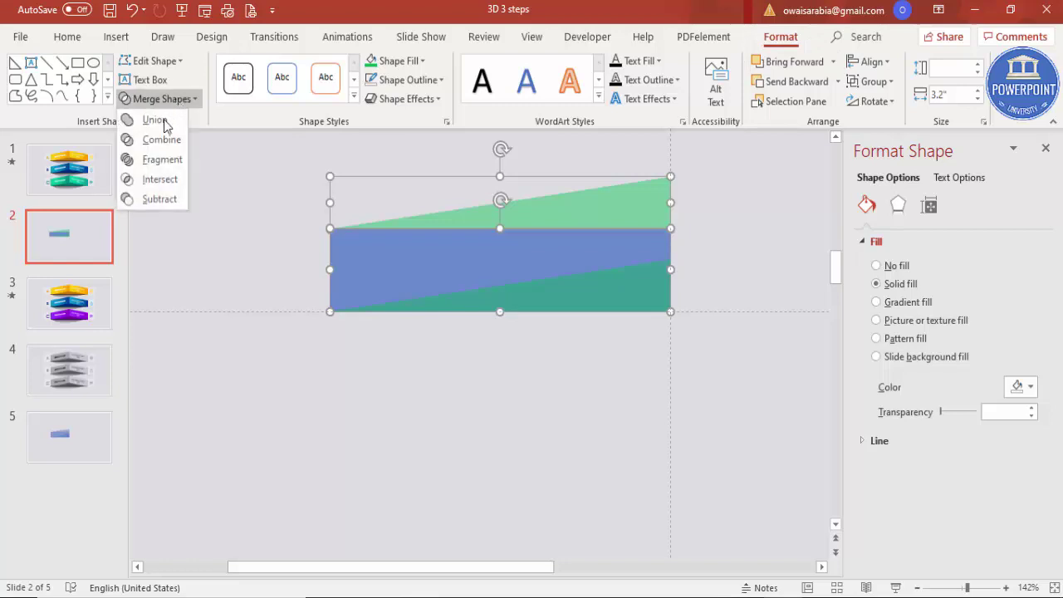
pyautogui.click(163, 120)
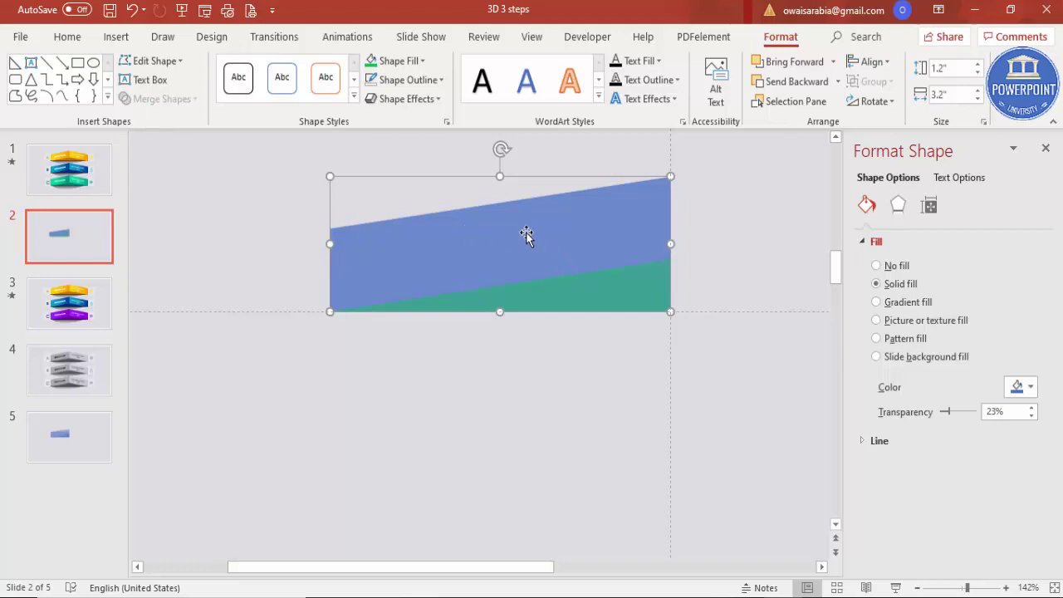
# Subtract the lower green triangle from the merged blue shape to leave a slanted band.
pyautogui.keyDown('shift'); pyautogui.click(621, 296); pyautogui.keyUp('shift')
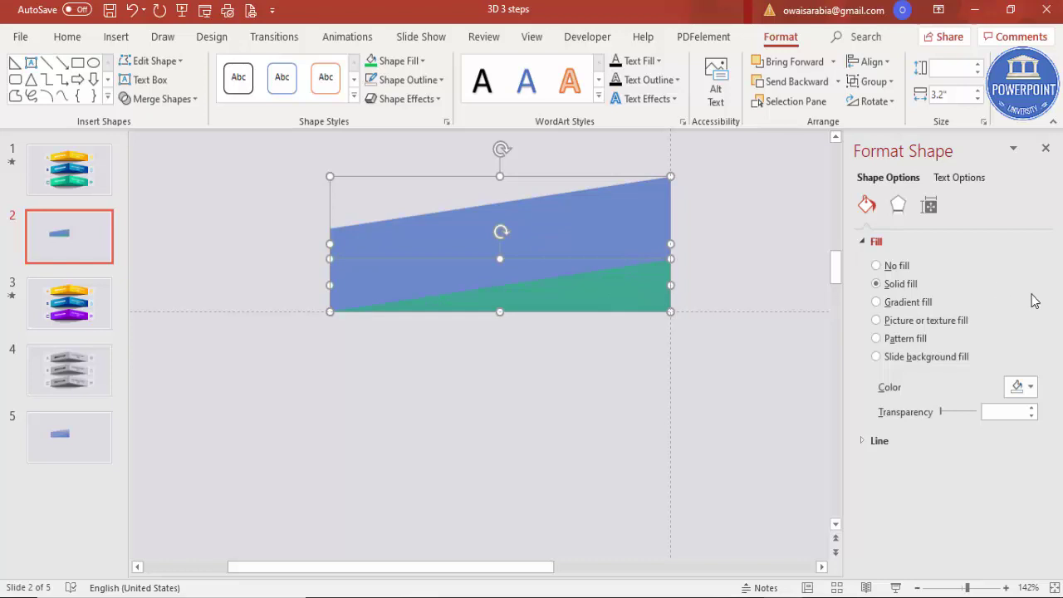
pyautogui.click(189, 99)
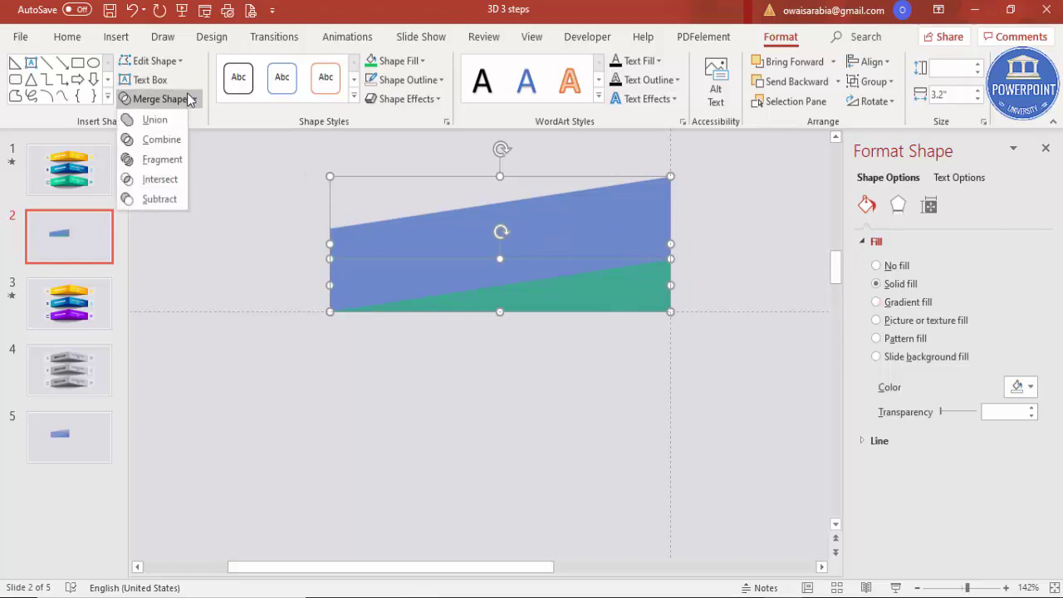
pyautogui.click(177, 199)
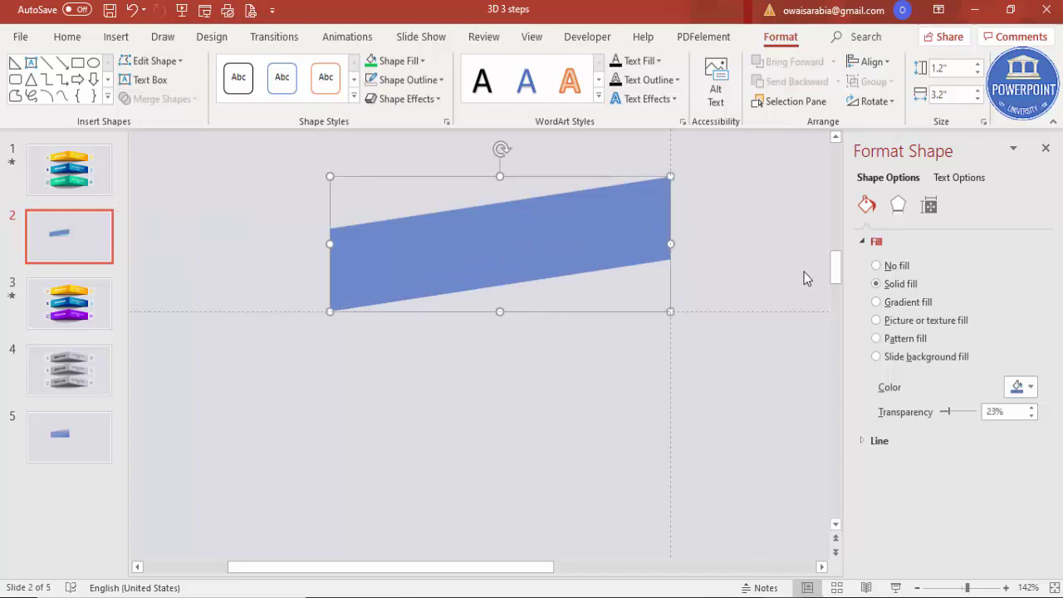
pyautogui.click(745, 280)
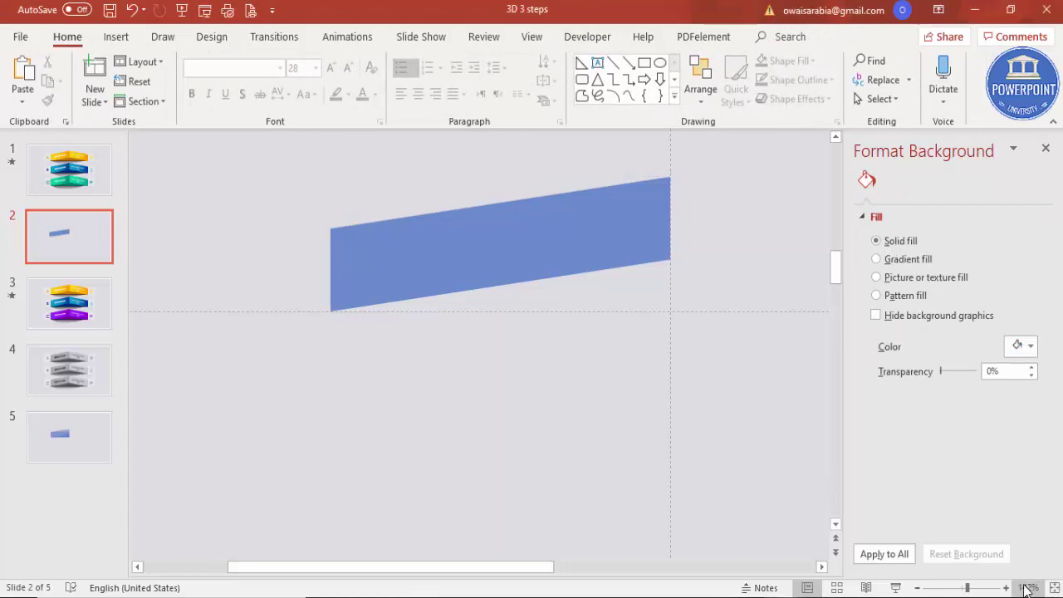
# Place a duplicate of the slanted band to the right of the original.
pyautogui.click(1054, 588)
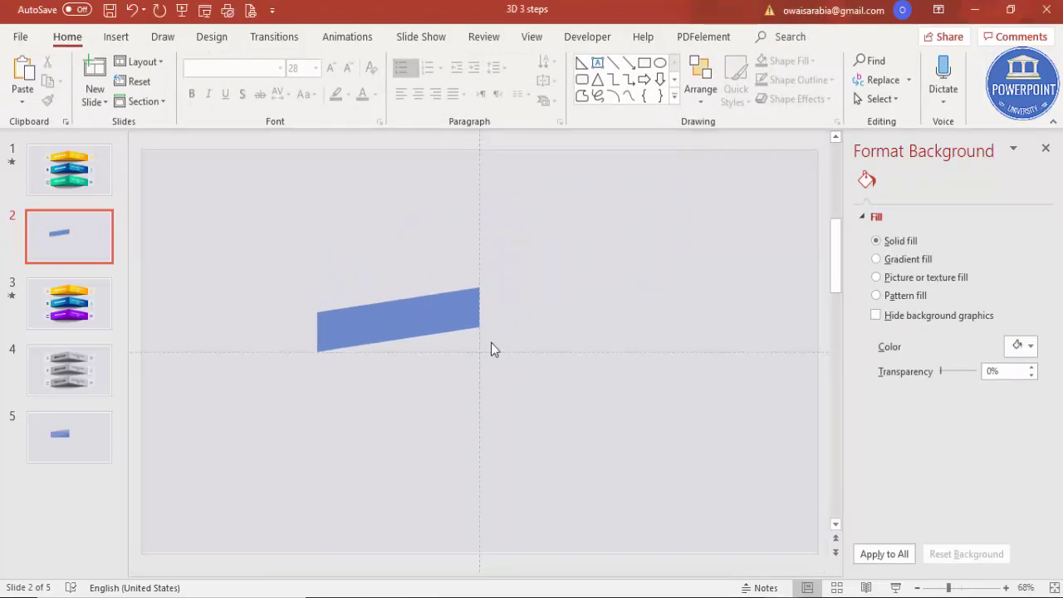
pyautogui.click(442, 317)
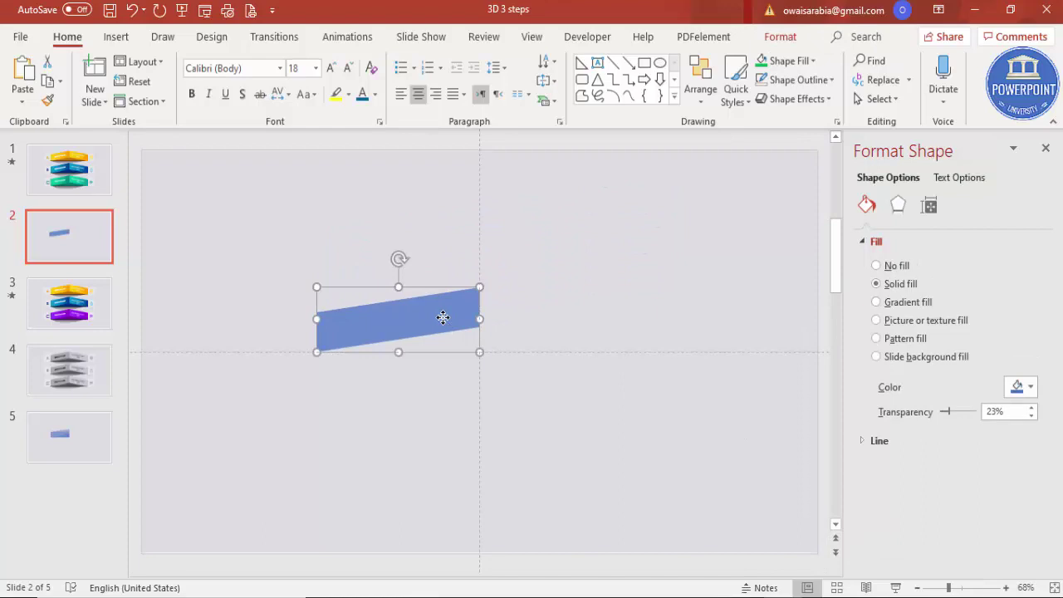
pyautogui.moveTo(446, 327); pyautogui.dragTo(624, 337)
# Flip the duplicate band vertically and join it to the original at the vertical guide to form a symmetrical peak.
pyautogui.click(778, 42)
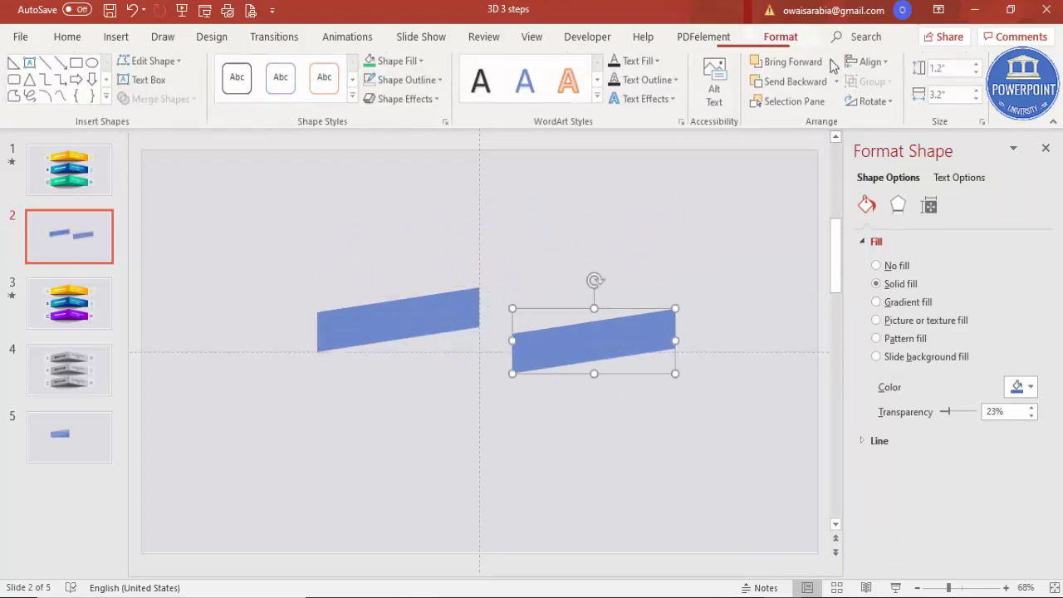
pyautogui.click(873, 102)
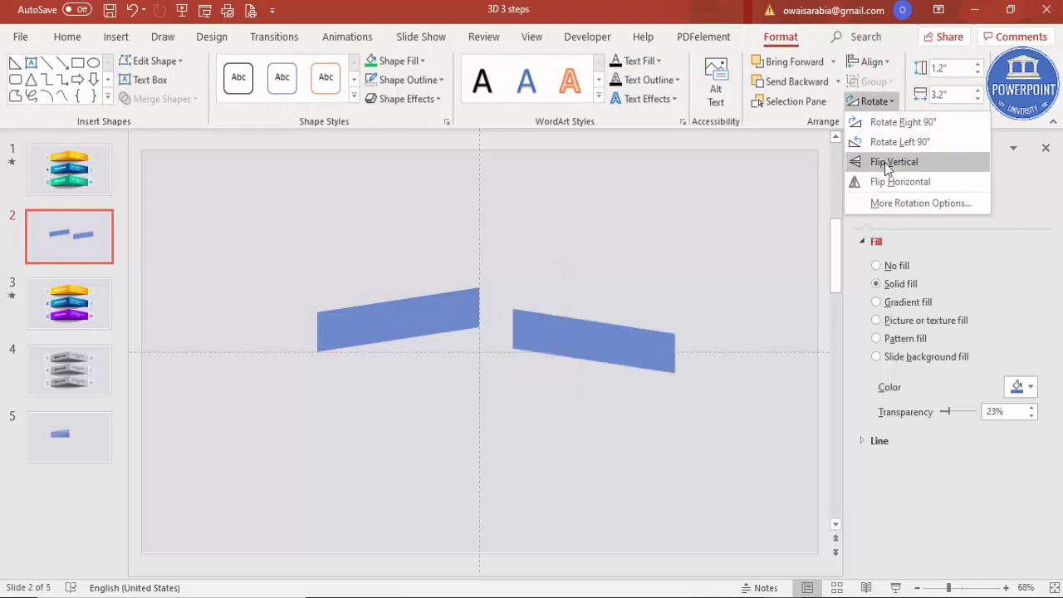
pyautogui.click(887, 162)
pyautogui.moveTo(631, 346); pyautogui.dragTo(602, 327)
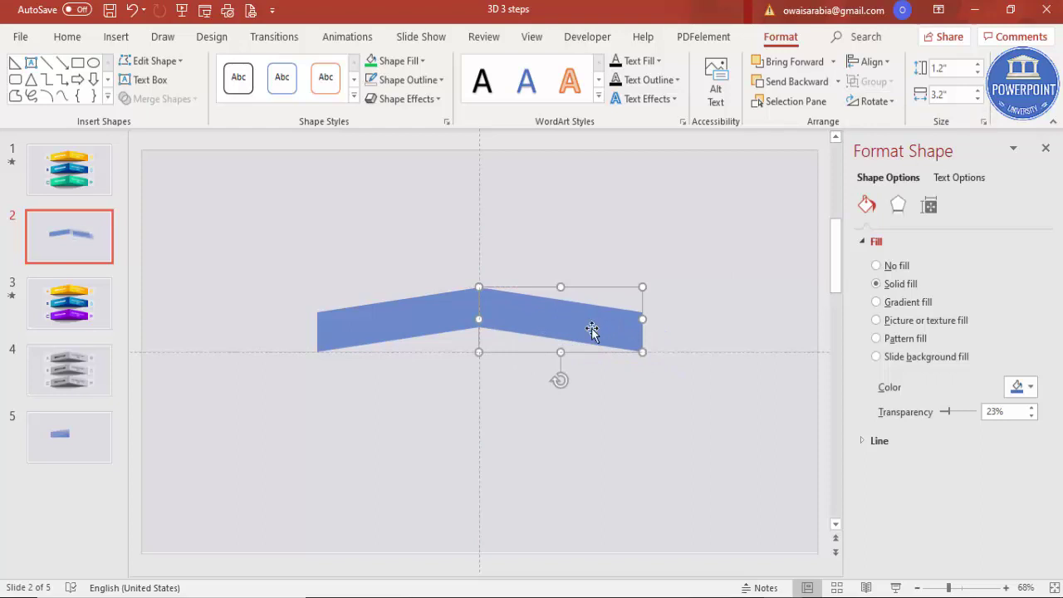
pyautogui.click(613, 414)
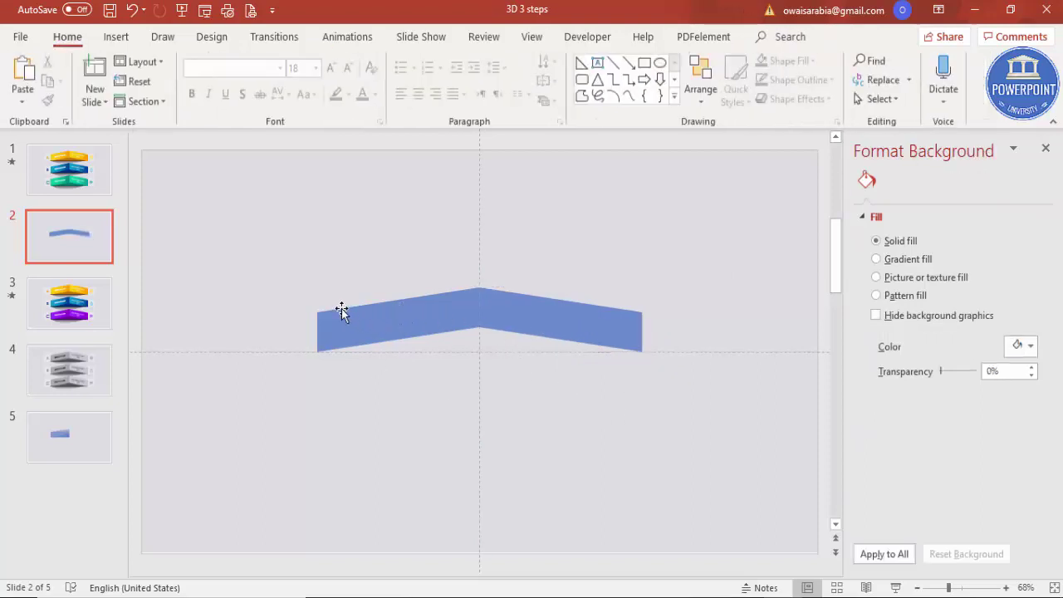
# Draw a rectangle about 0.6" high and 6.41" wide across both bands, with its bottom edge on the horizontal guide.
pyautogui.click(116, 37)
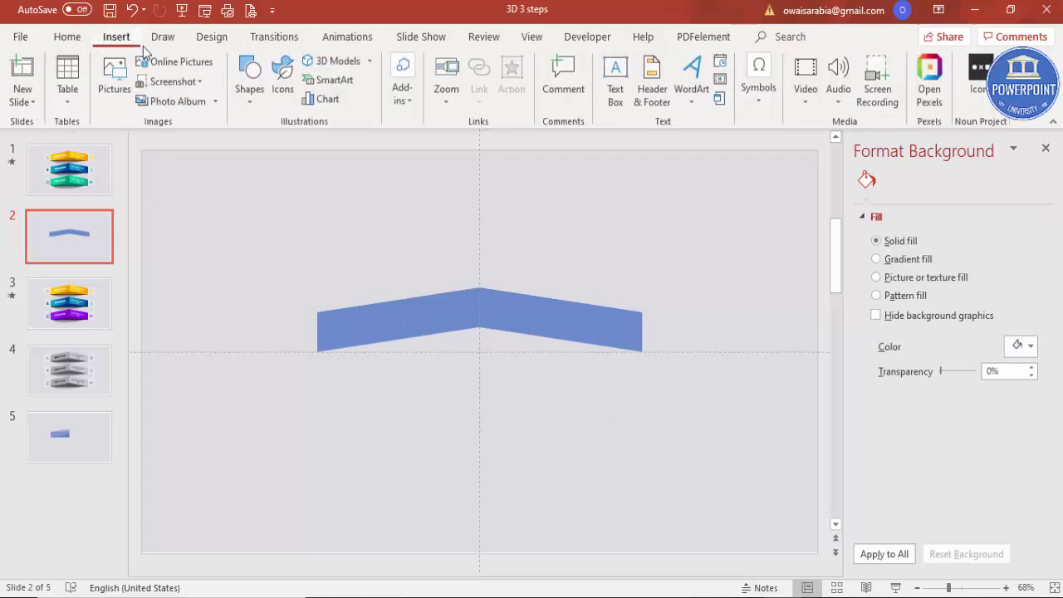
pyautogui.click(247, 102)
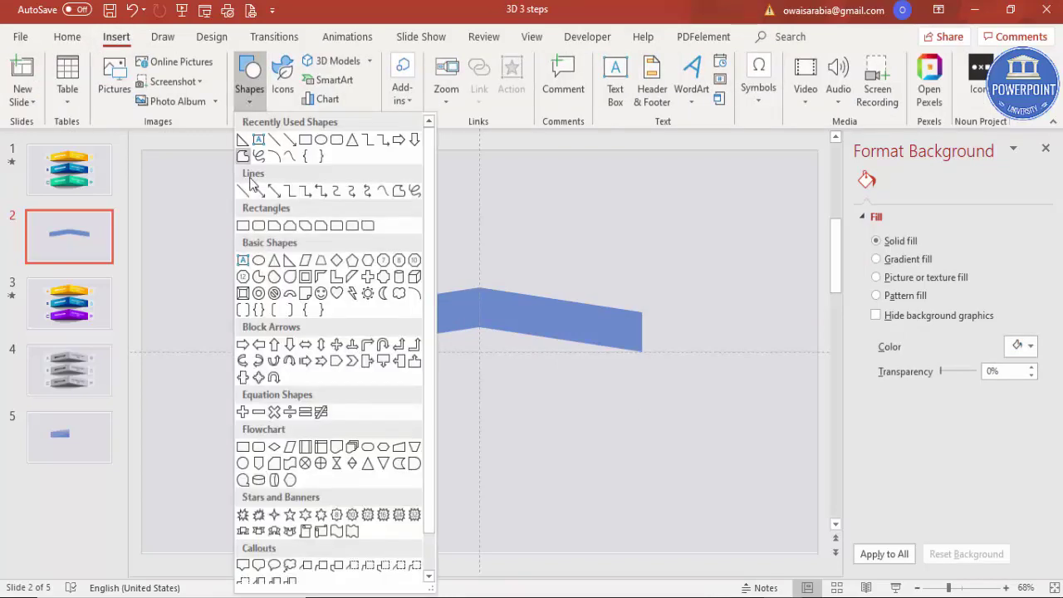
pyautogui.click(242, 226)
pyautogui.moveTo(318, 320); pyautogui.dragTo(643, 352)
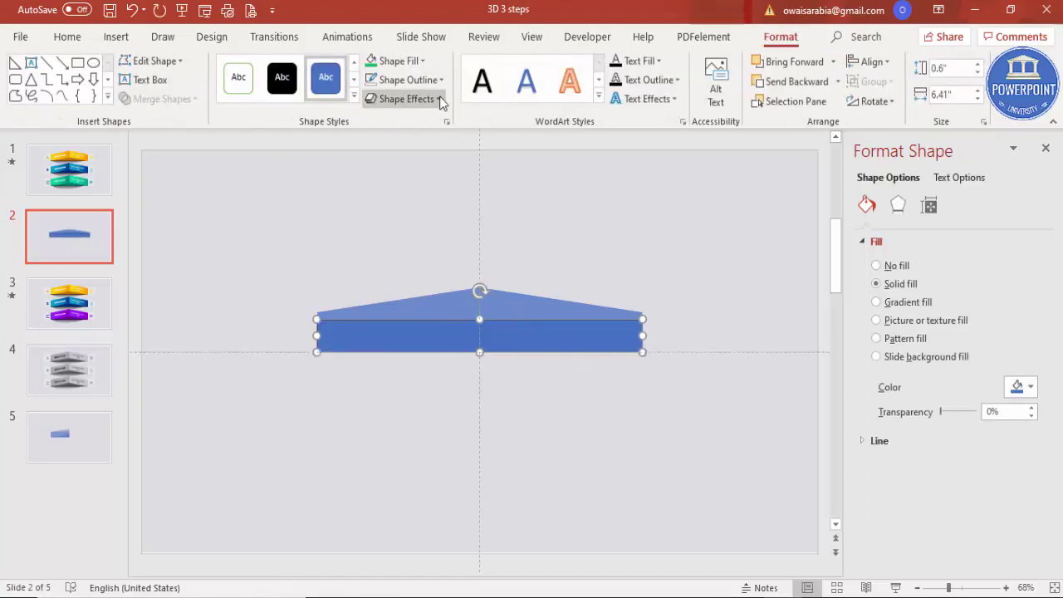
# Give the new rectangle a dark gray fill and no outline.
pyautogui.click(397, 61)
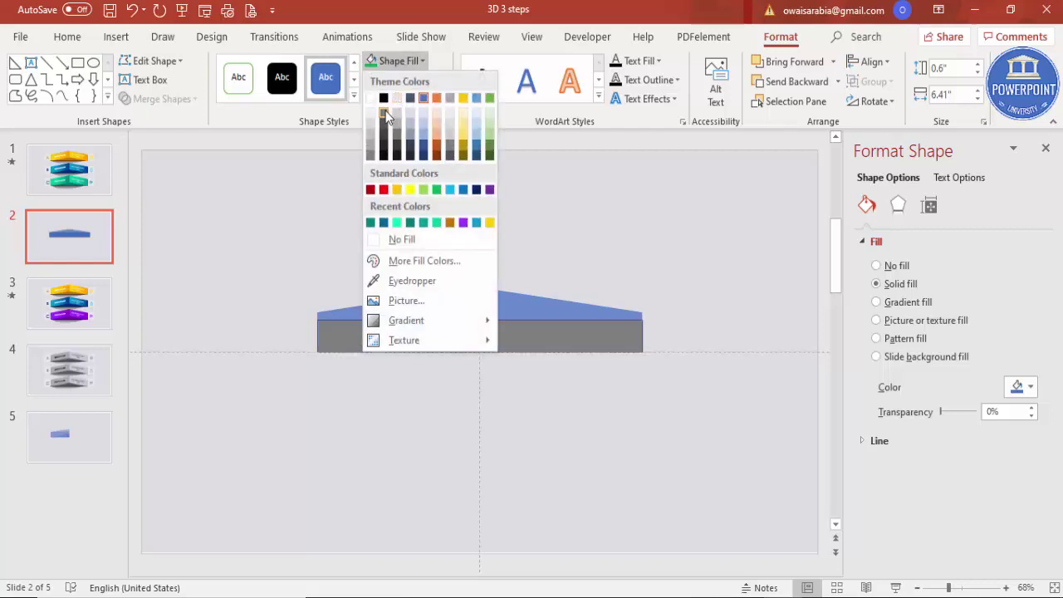
pyautogui.click(385, 111)
pyautogui.click(417, 77)
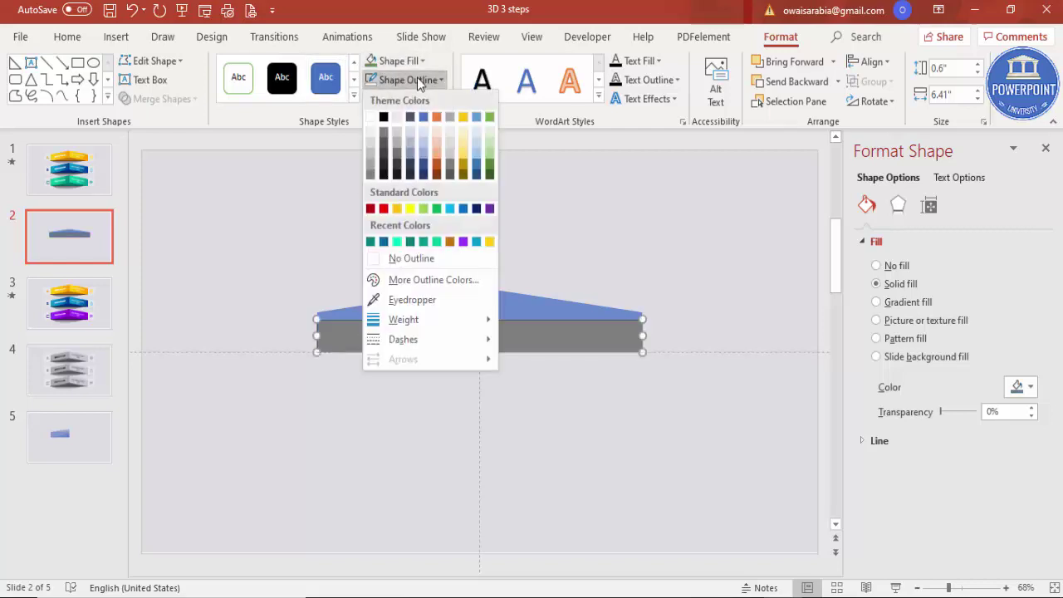
pyautogui.click(434, 255)
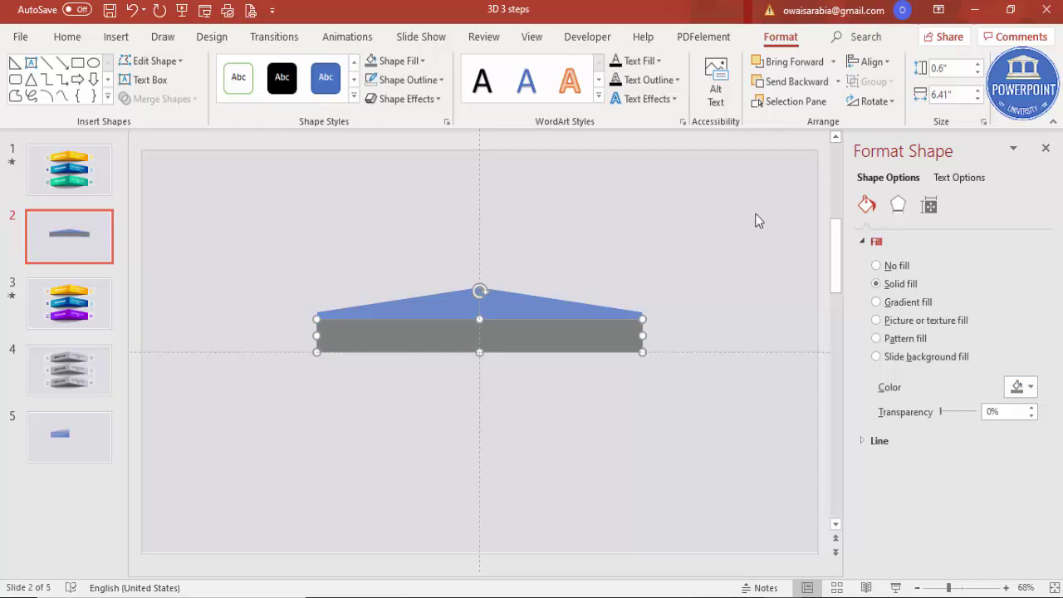
# Send the gray rectangle to the back, behind both blue bands.
pyautogui.click(839, 82)
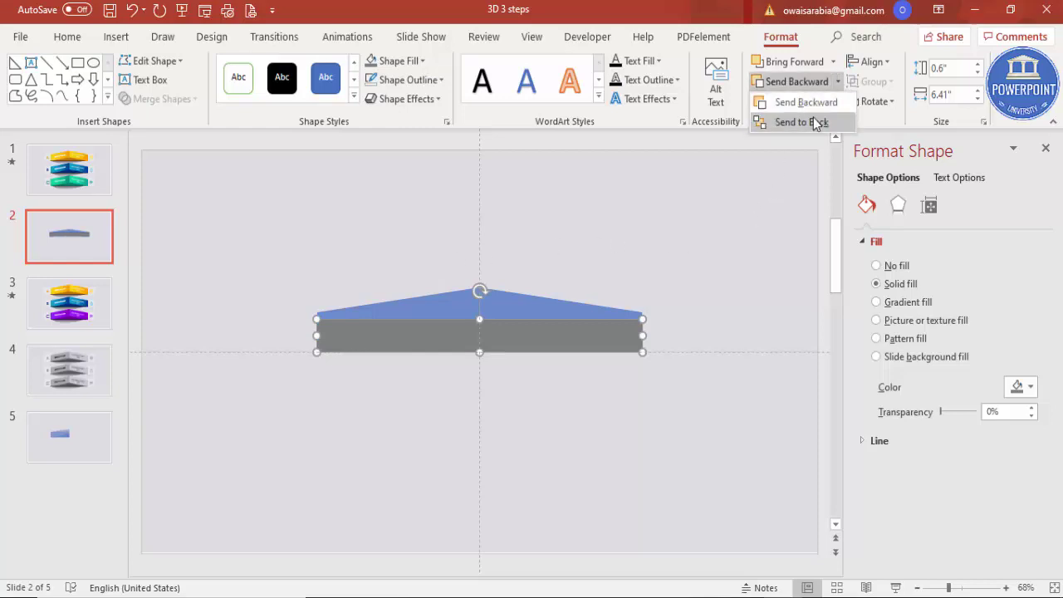
pyautogui.click(813, 117)
pyautogui.click(703, 202)
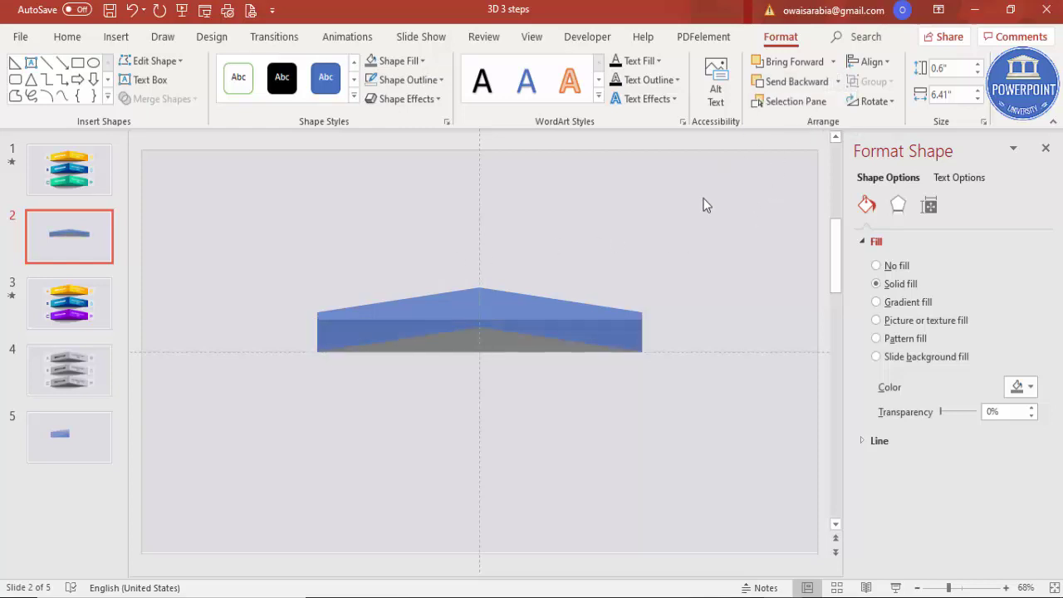
# Set the fill transparency of both blue bands to 0%.
pyautogui.click(410, 303)
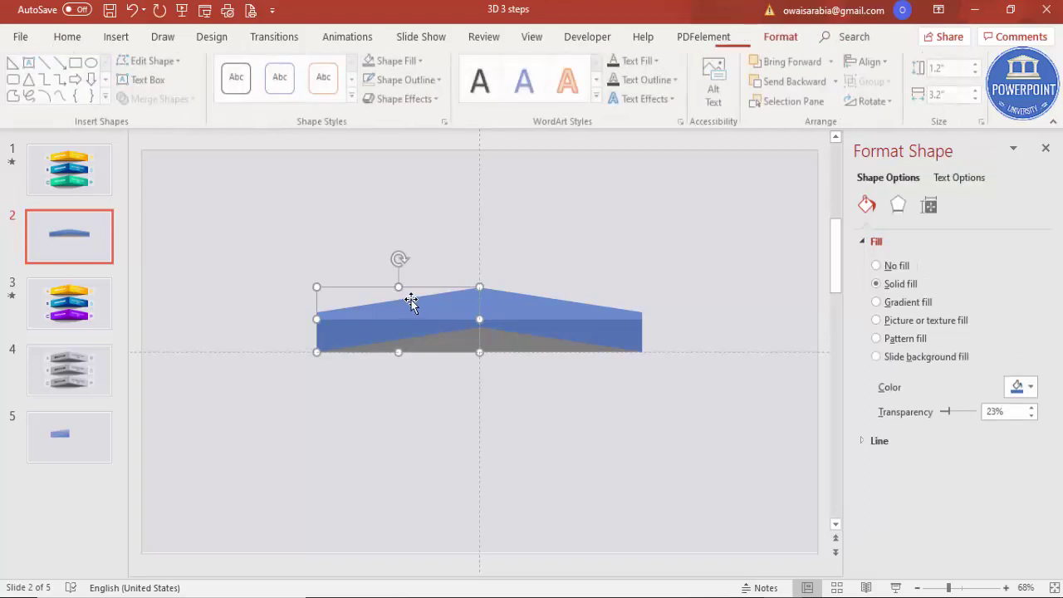
pyautogui.keyDown('shift'); pyautogui.click(539, 317); pyautogui.keyUp('shift')
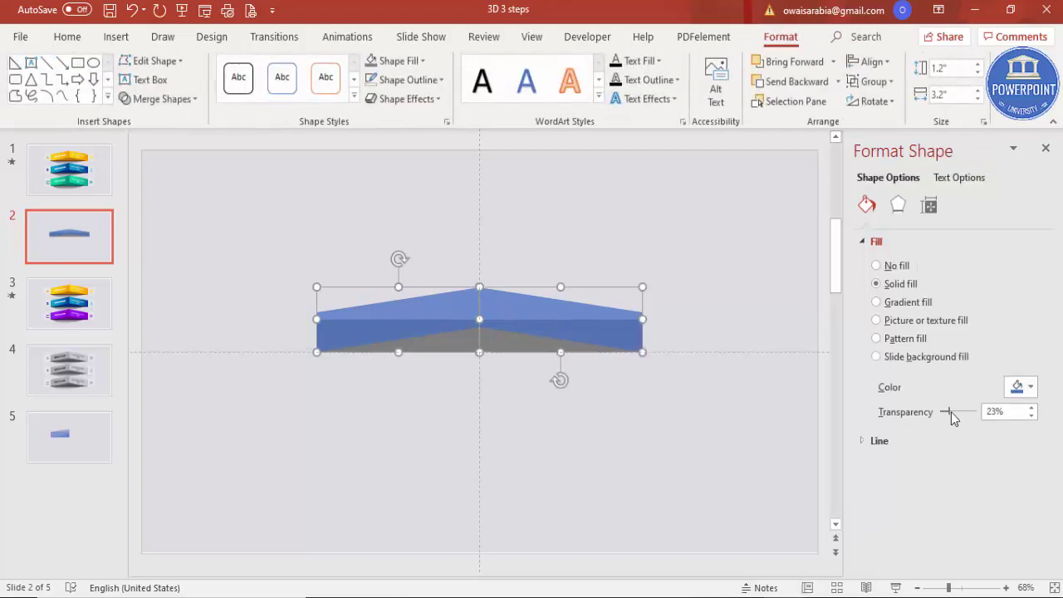
pyautogui.moveTo(951, 417); pyautogui.dragTo(937, 415)
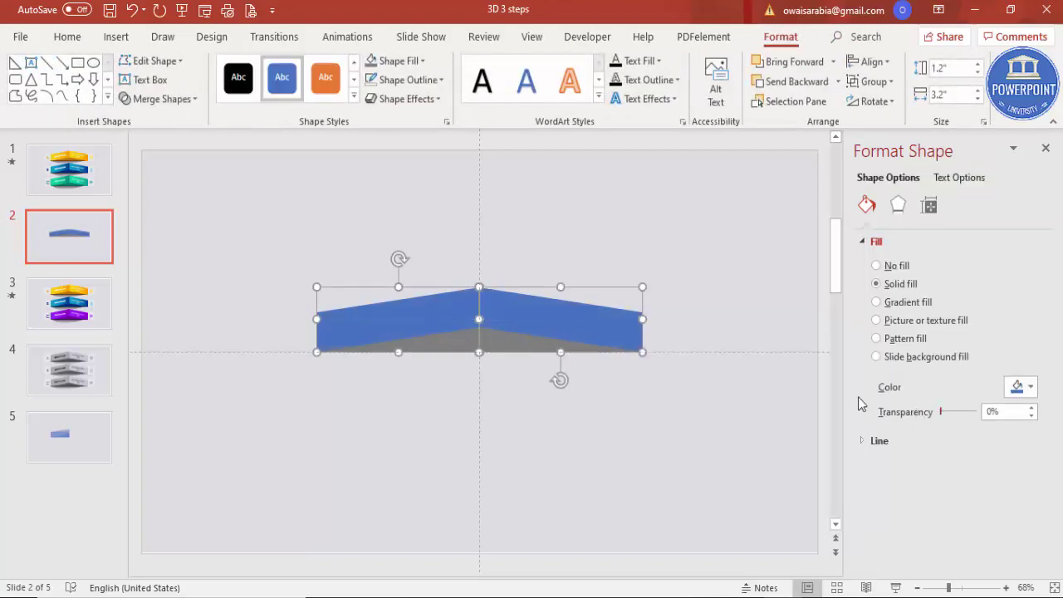
pyautogui.click(547, 433)
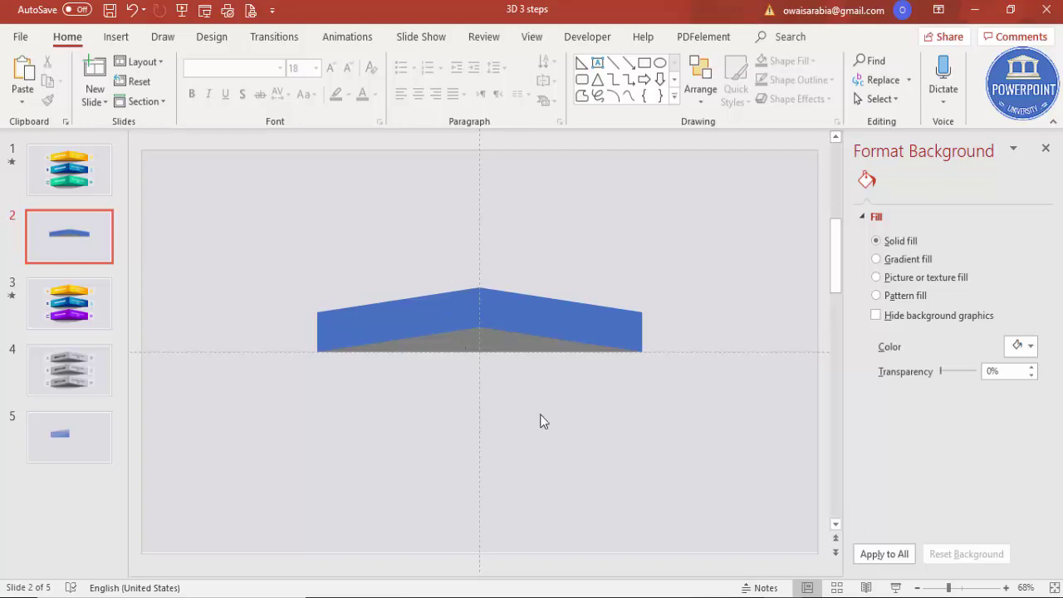
# Group all the shapes on the slide and stretch the group slightly taller, extending its top edge upward.
pyautogui.hotkey('ctrl', 'a')
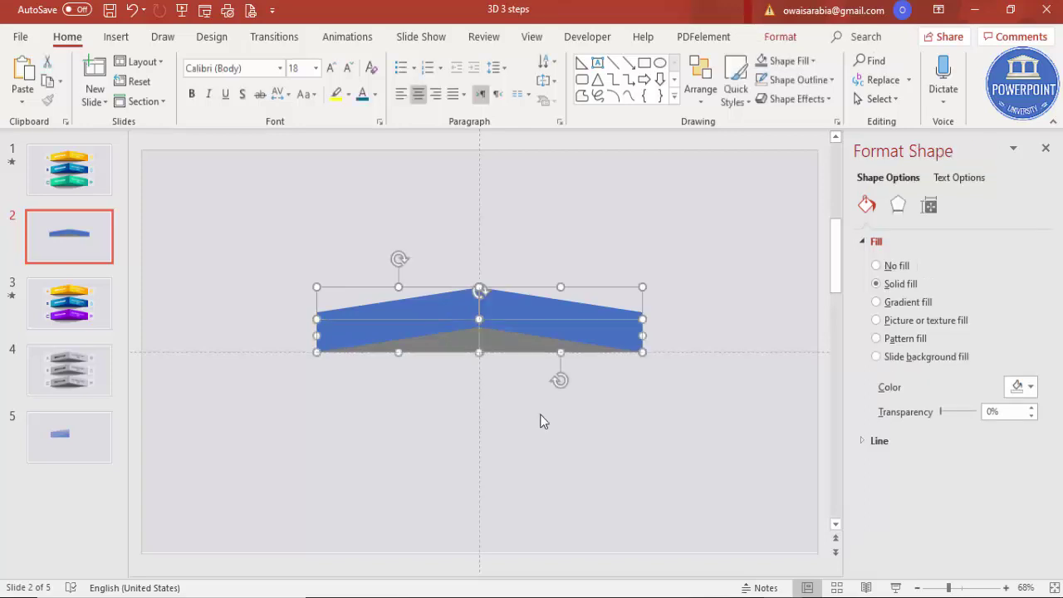
pyautogui.hotkey('ctrl', 'g')
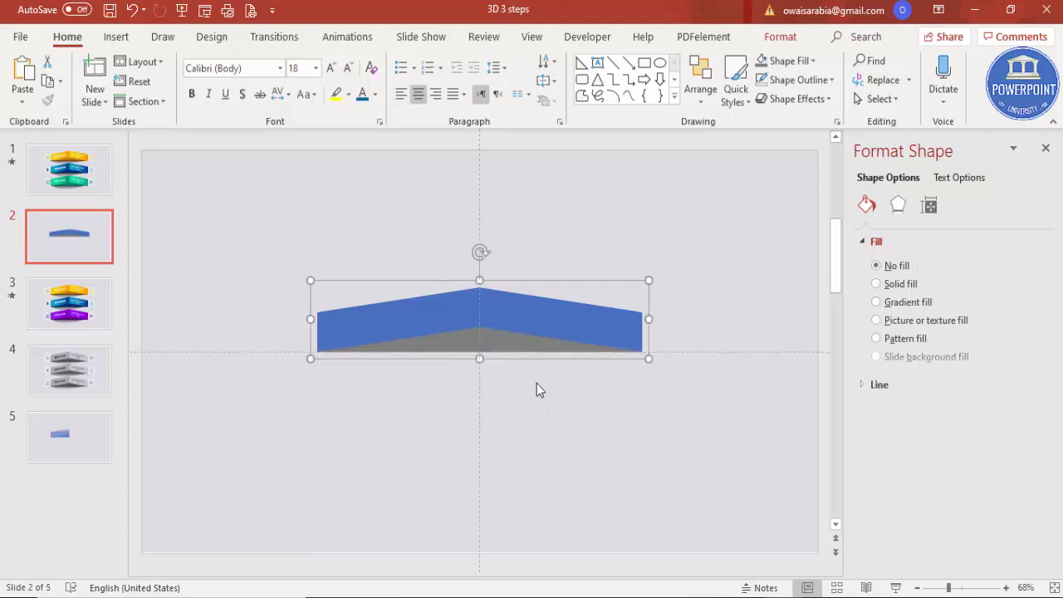
pyautogui.moveTo(481, 286); pyautogui.dragTo(476, 267)
pyautogui.click(532, 394)
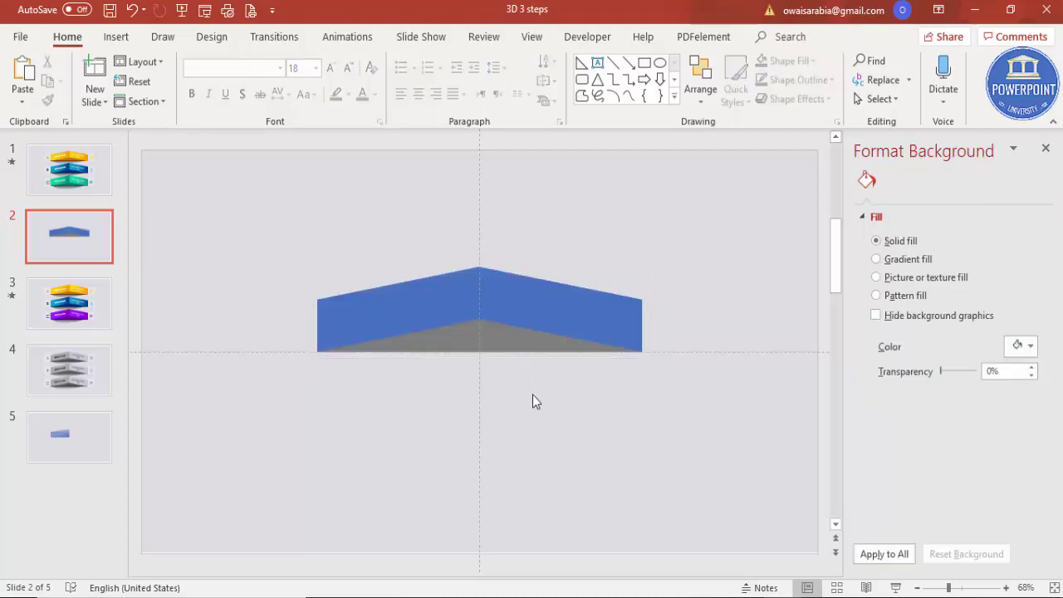
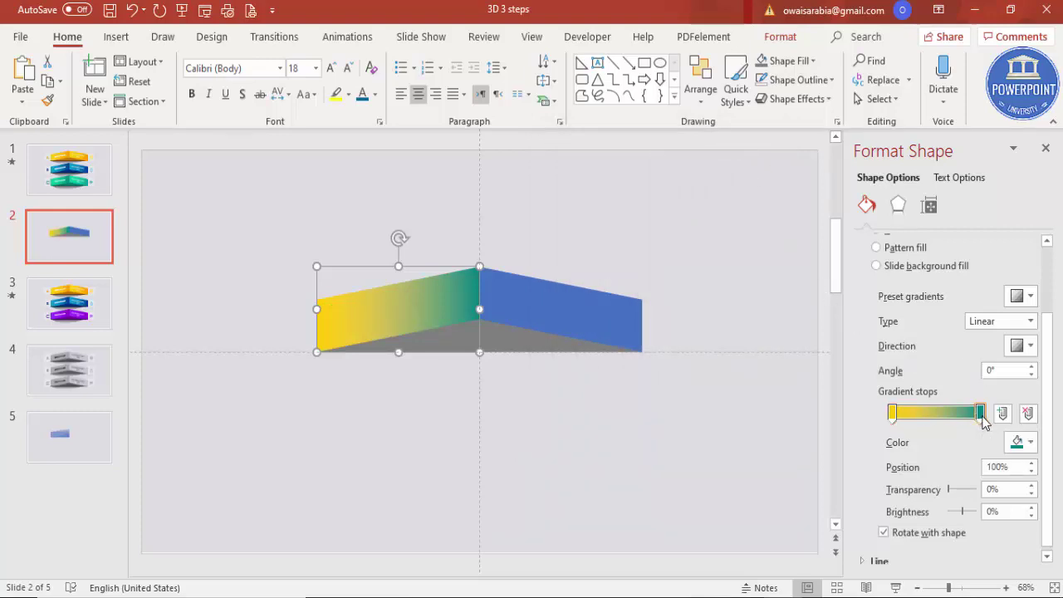
# Change the left band's gradient stop at 100% from teal to orange.
pyautogui.click(1008, 440)
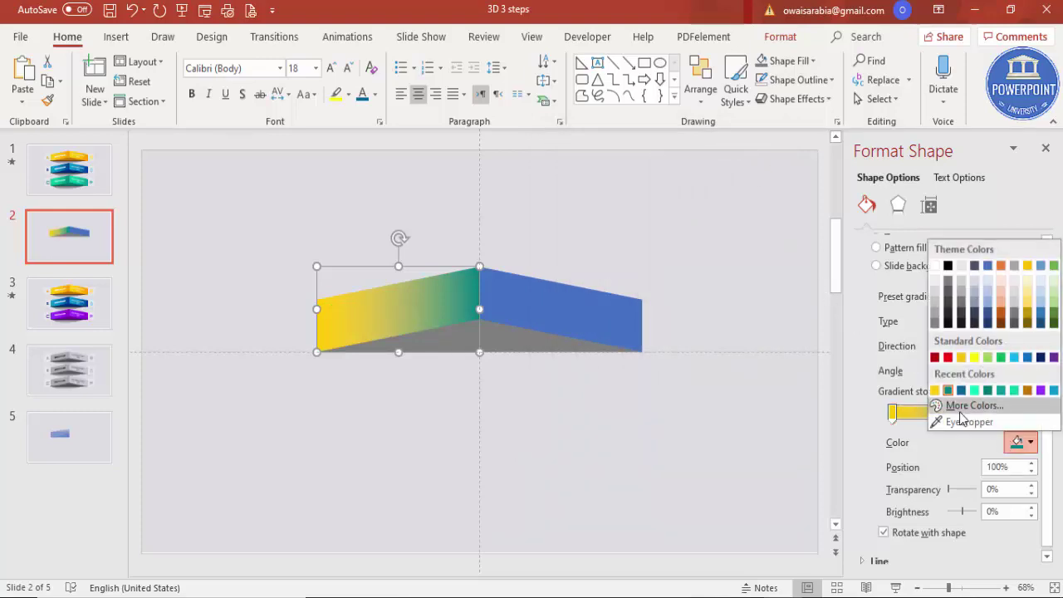
pyautogui.click(971, 406)
pyautogui.click(603, 314)
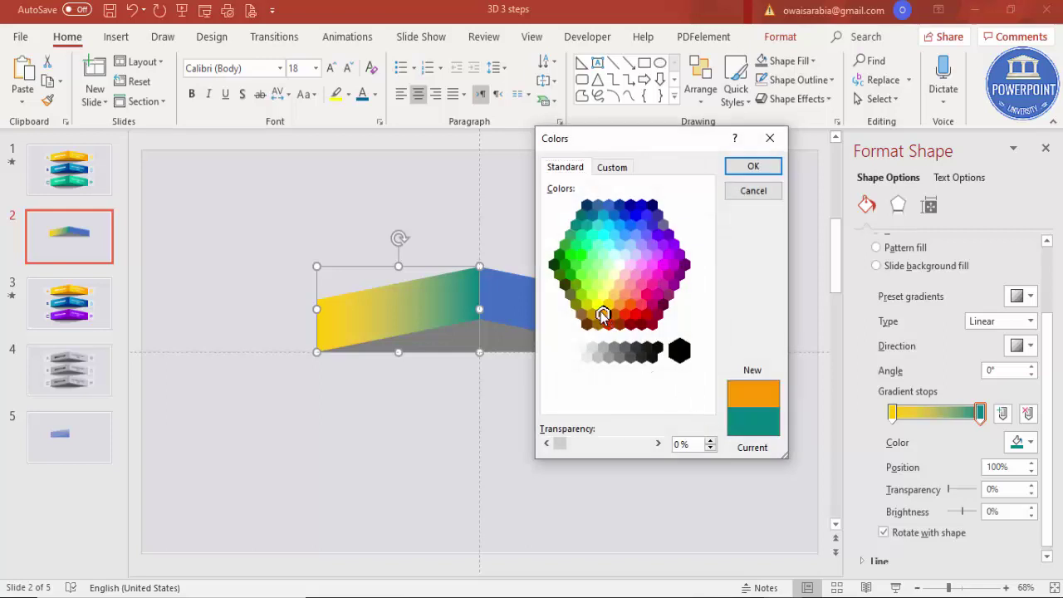
pyautogui.click(771, 170)
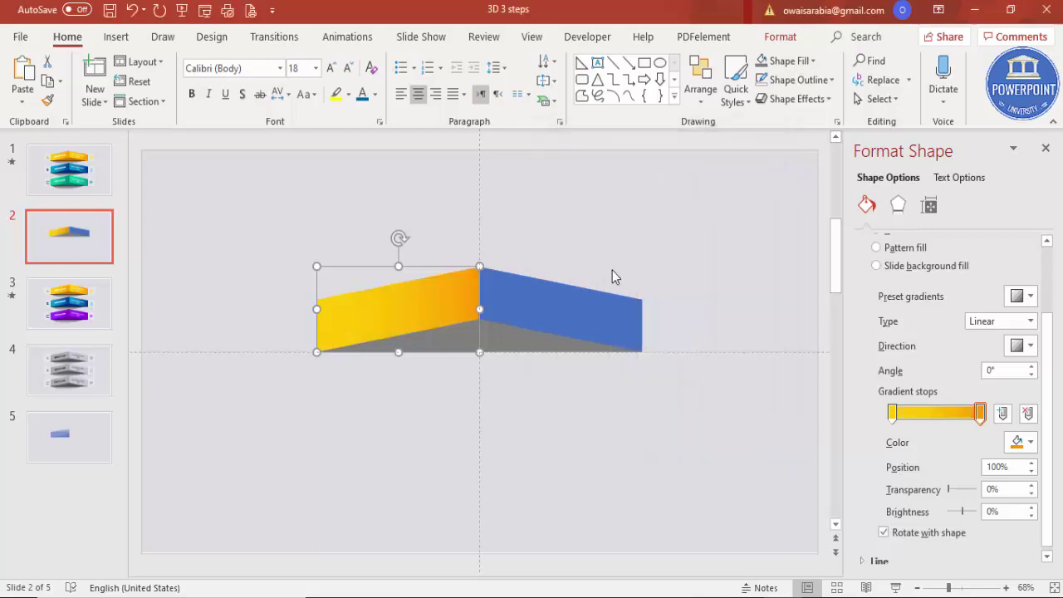
# Apply the same yellow-to-orange gradient fill to the right blue band.
pyautogui.click(530, 283)
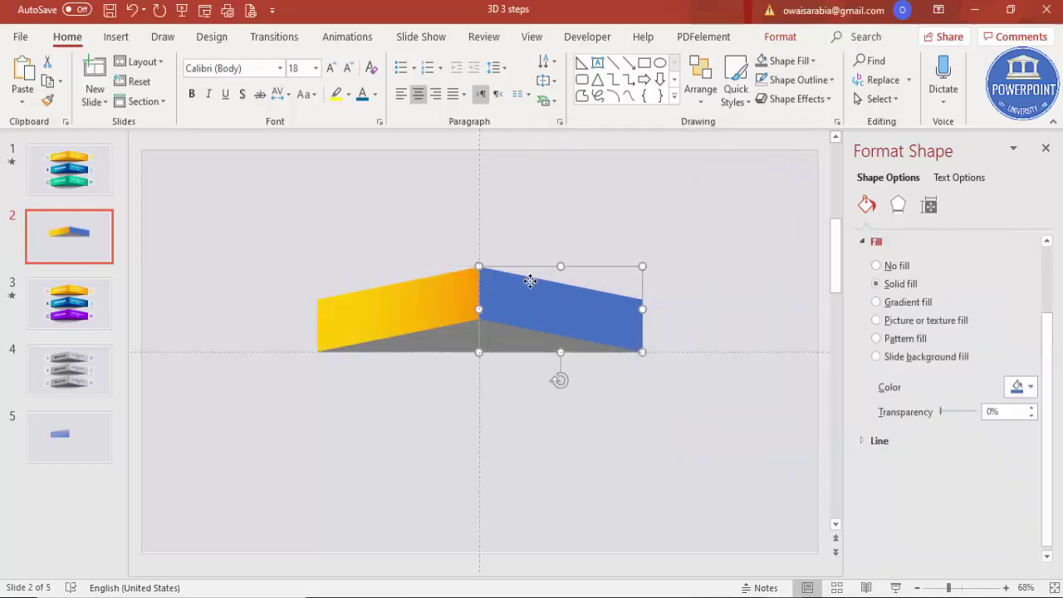
pyautogui.click(876, 302)
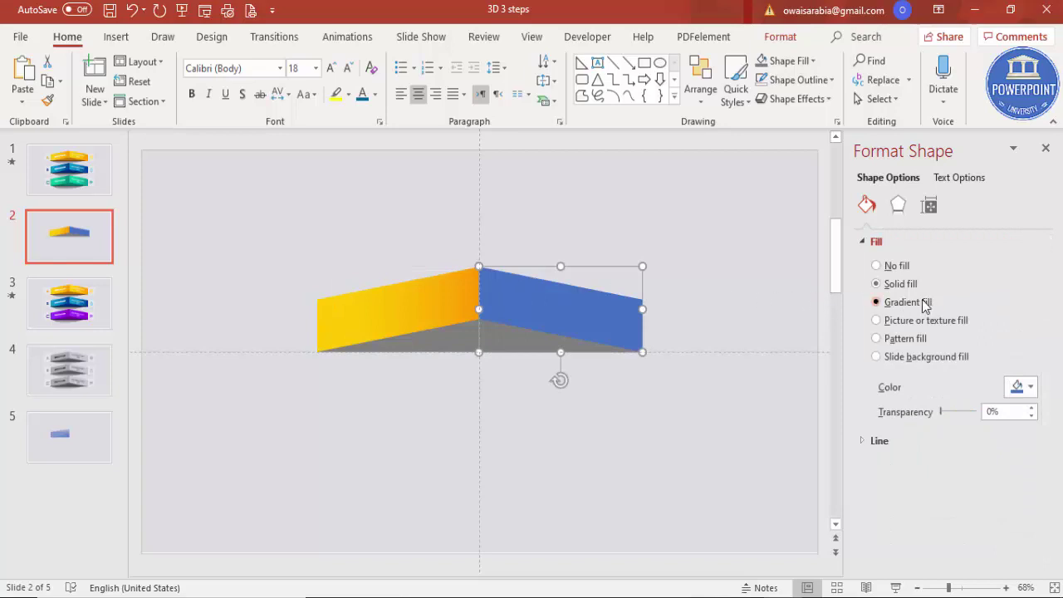
pyautogui.click(595, 413)
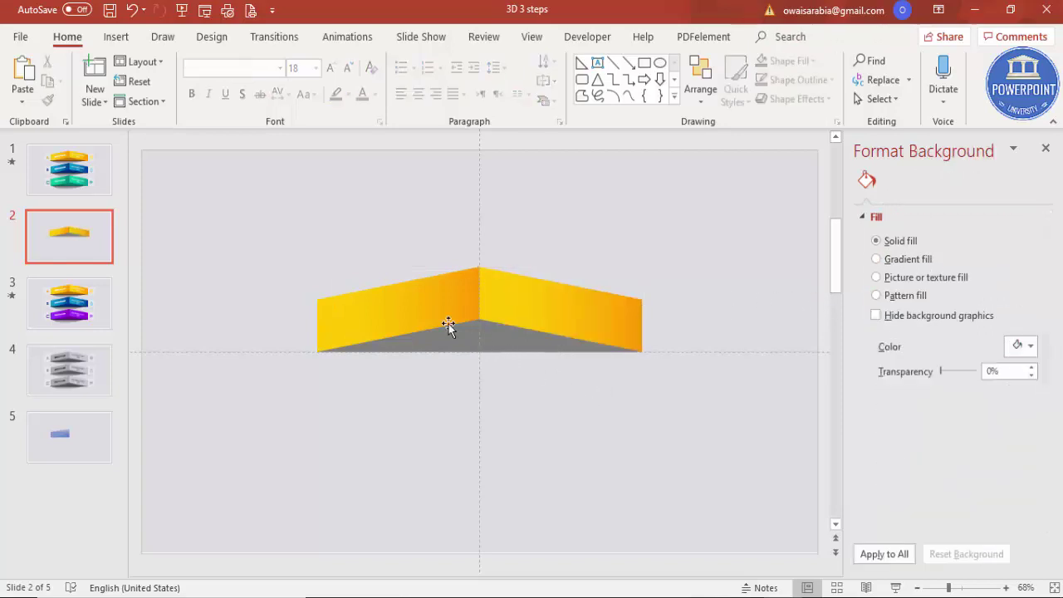
# Fill the gray rectangle behind the bands with orange, darkened to the custom color RGB 222, 132, 0.
pyautogui.click(502, 345)
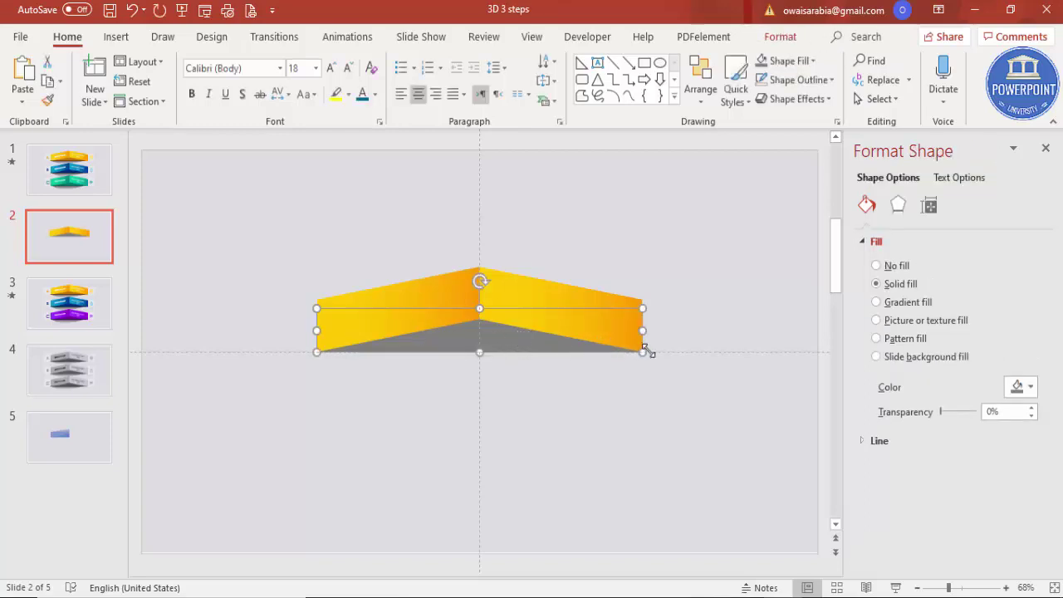
pyautogui.click(1025, 389)
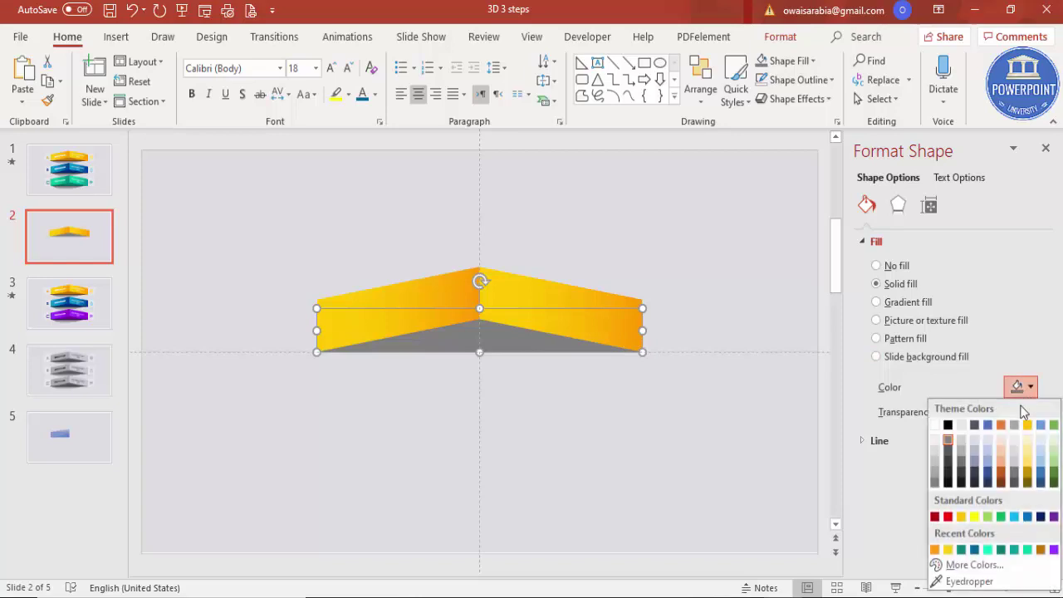
pyautogui.click(934, 550)
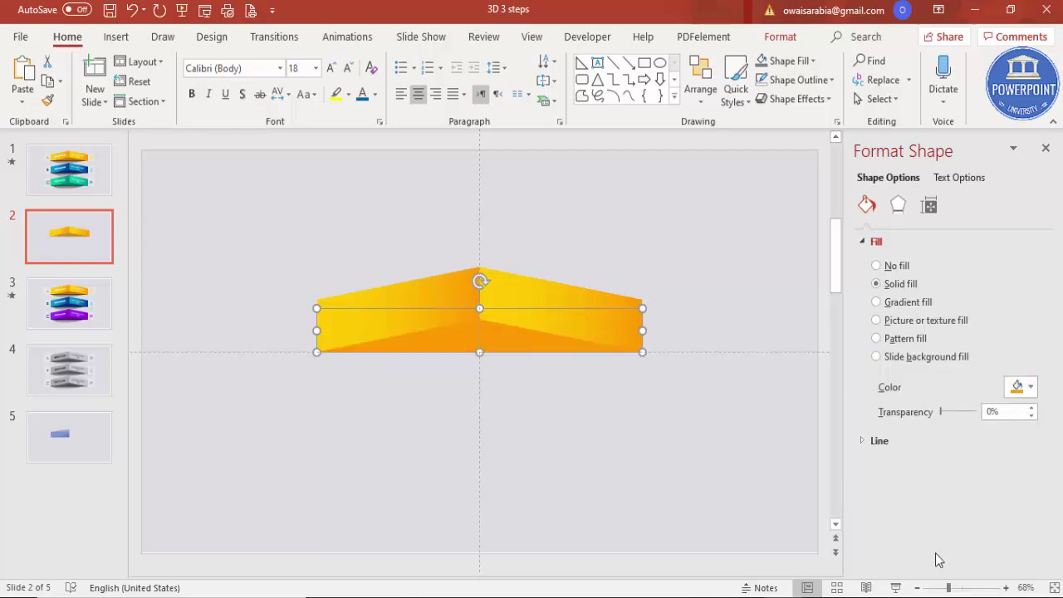
pyautogui.click(1024, 387)
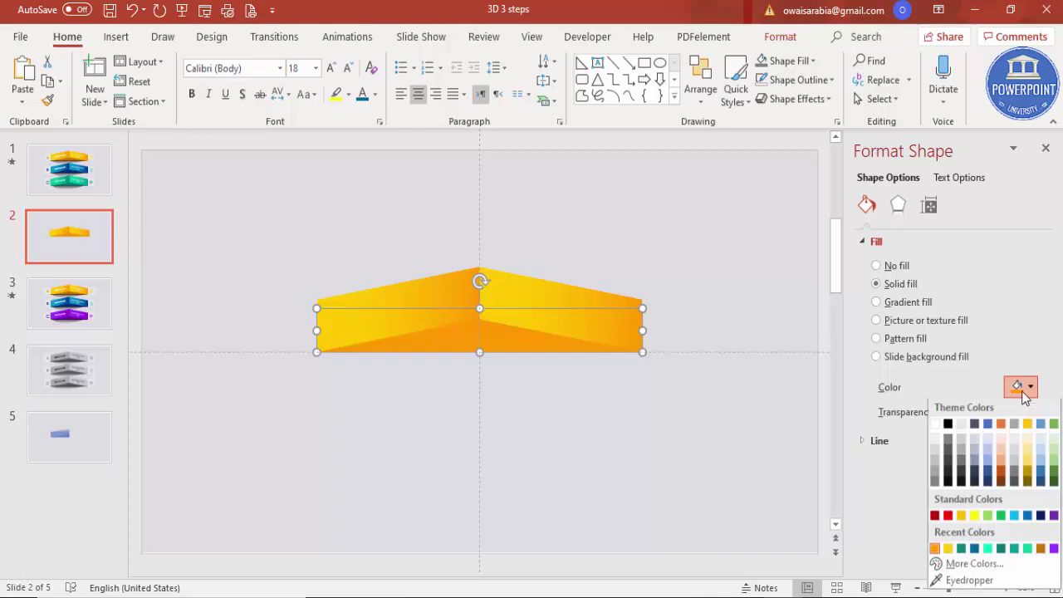
pyautogui.click(968, 564)
pyautogui.click(611, 168)
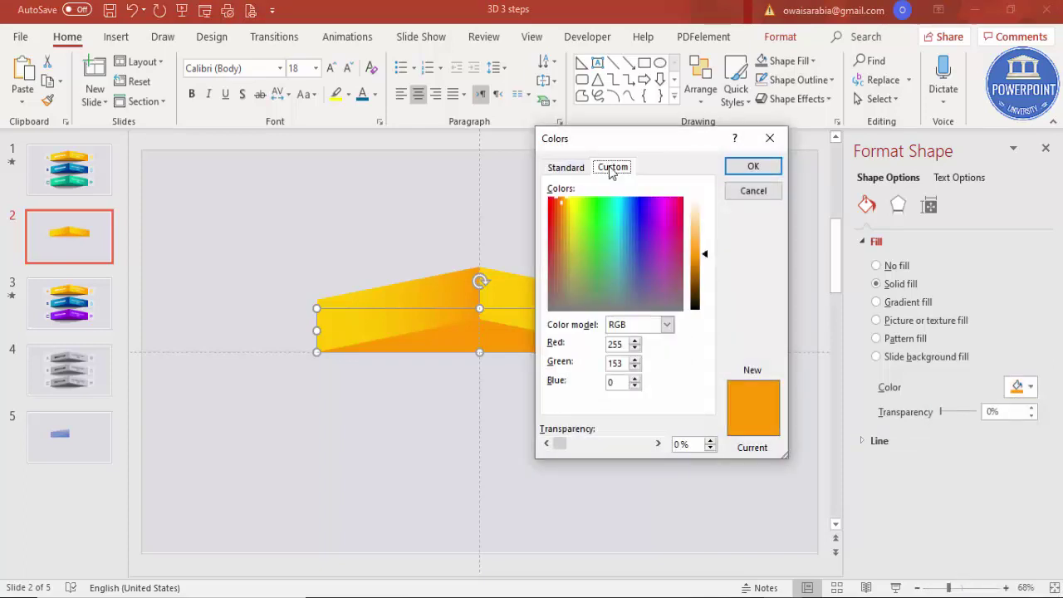
pyautogui.moveTo(708, 252); pyautogui.dragTo(709, 262)
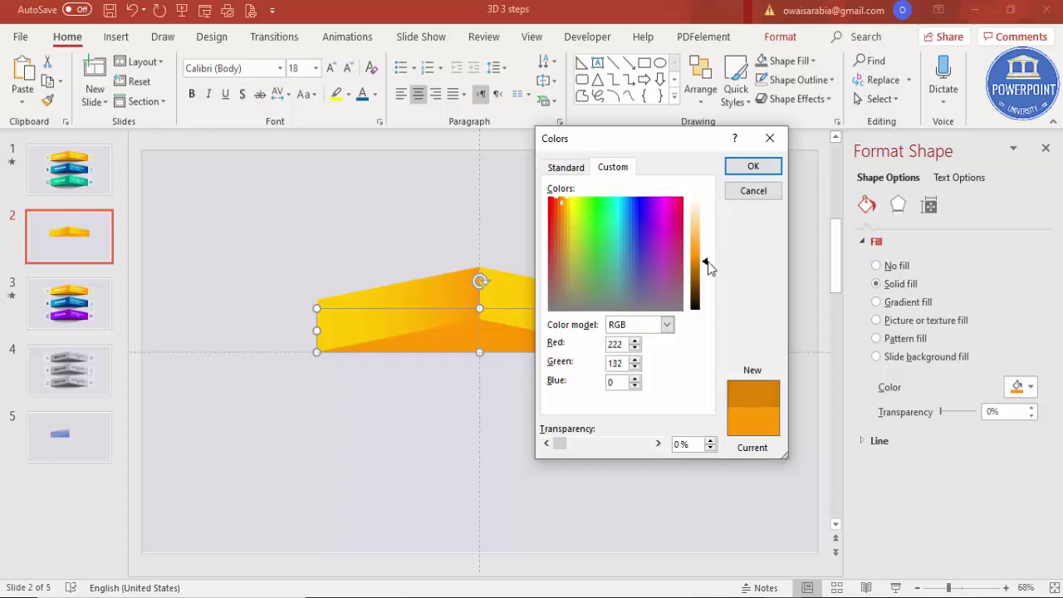
pyautogui.click(730, 167)
pyautogui.click(549, 380)
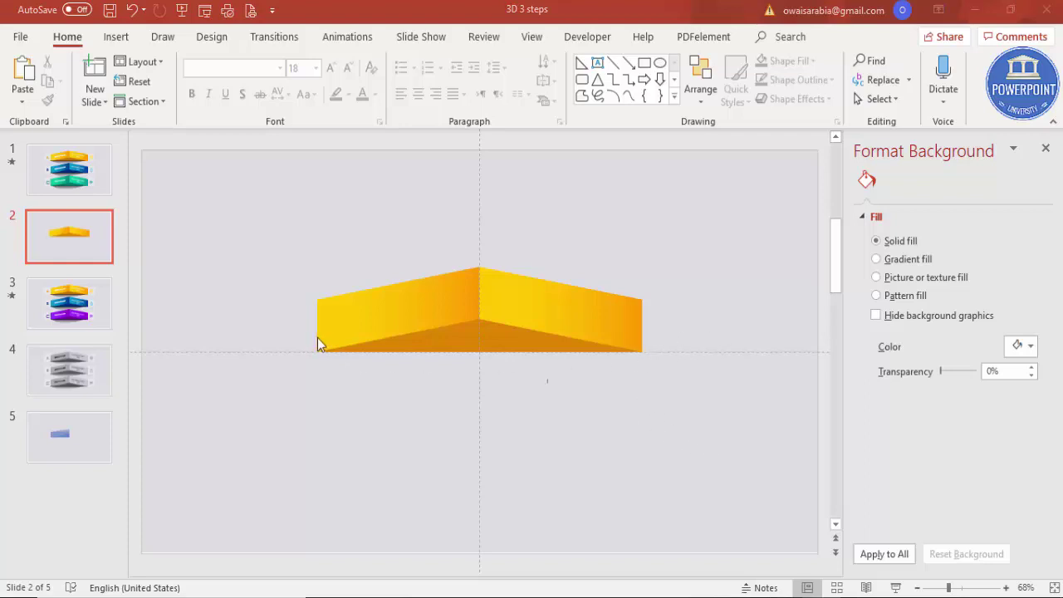
# Draw a wide rectangle over the banner's lower part, about 9.49" wide and 1.03" high, extending past both banner ends.
pyautogui.click(115, 36)
pyautogui.click(245, 103)
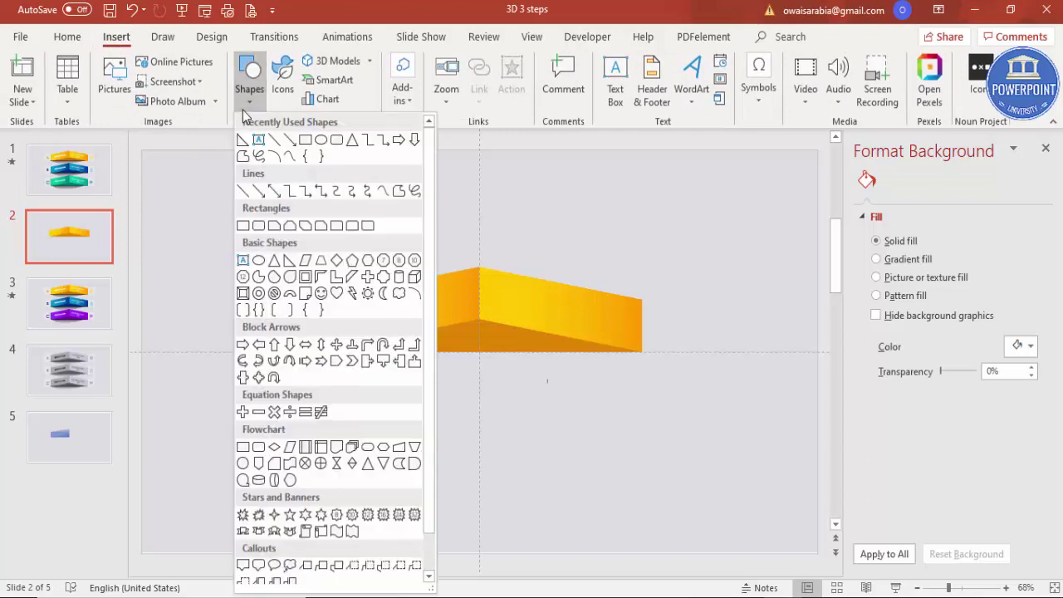
pyautogui.click(242, 226)
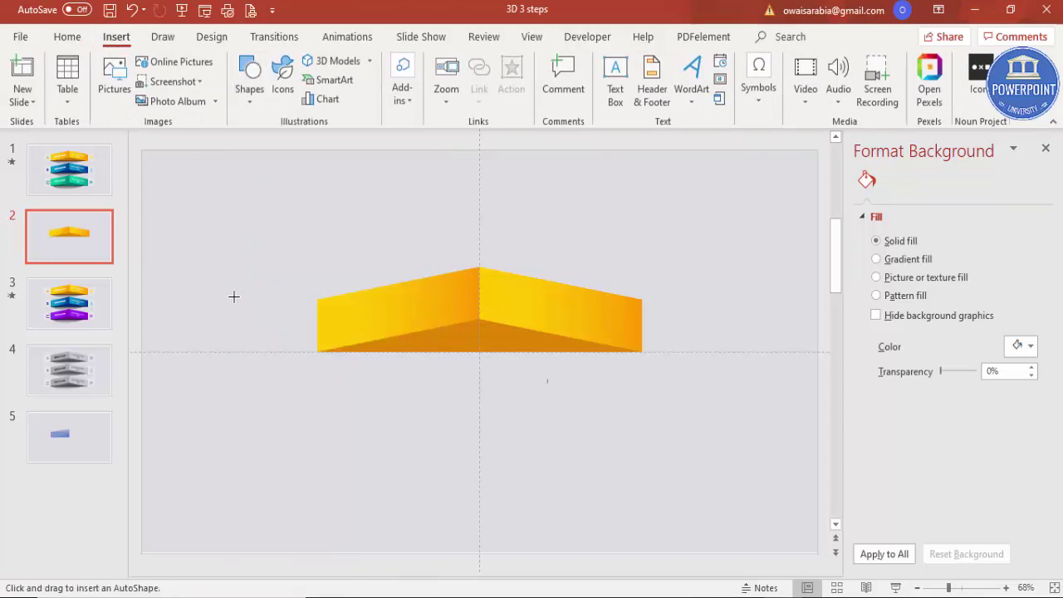
pyautogui.moveTo(234, 296)
pyautogui.mouseDown()
pyautogui.moveTo(694, 335)
pyautogui.moveTo(724, 352)
pyautogui.moveTo(714, 351)
pyautogui.mouseUp()
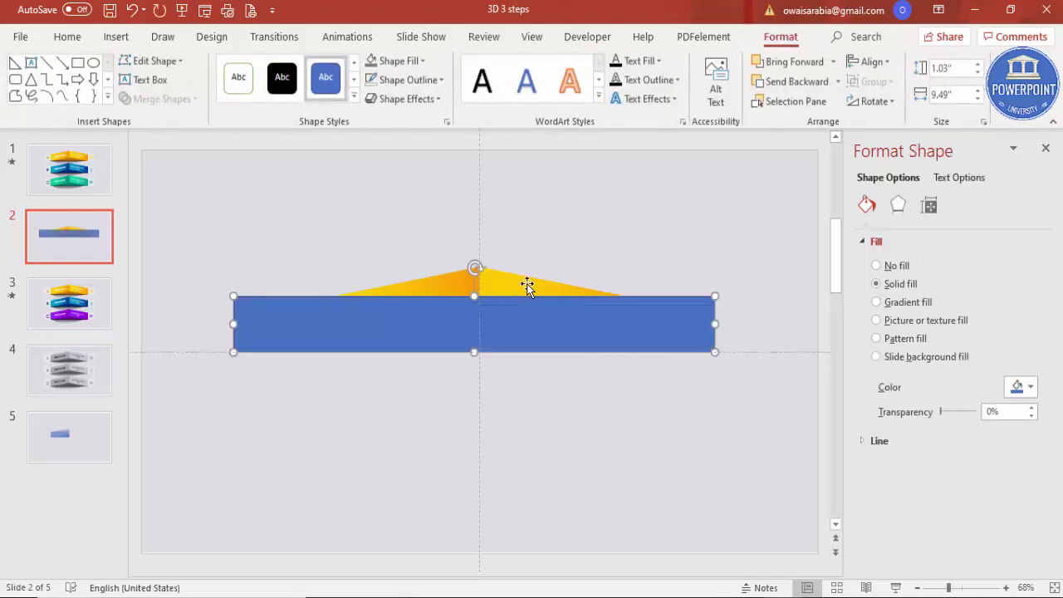
# Remove the wide blue rectangle's outline and fill it with very light gray.
pyautogui.click(426, 81)
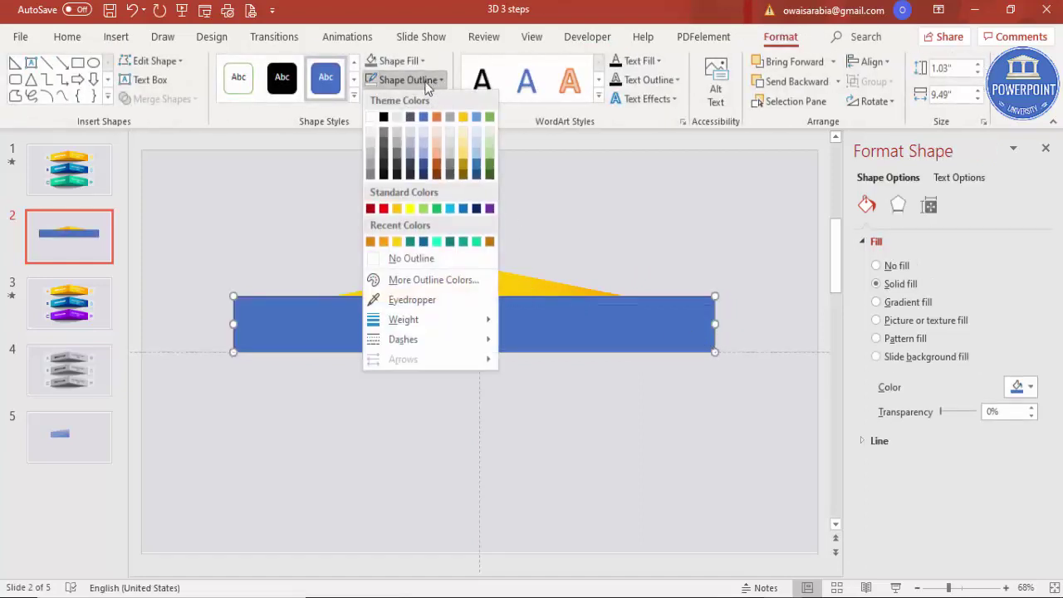
pyautogui.click(411, 258)
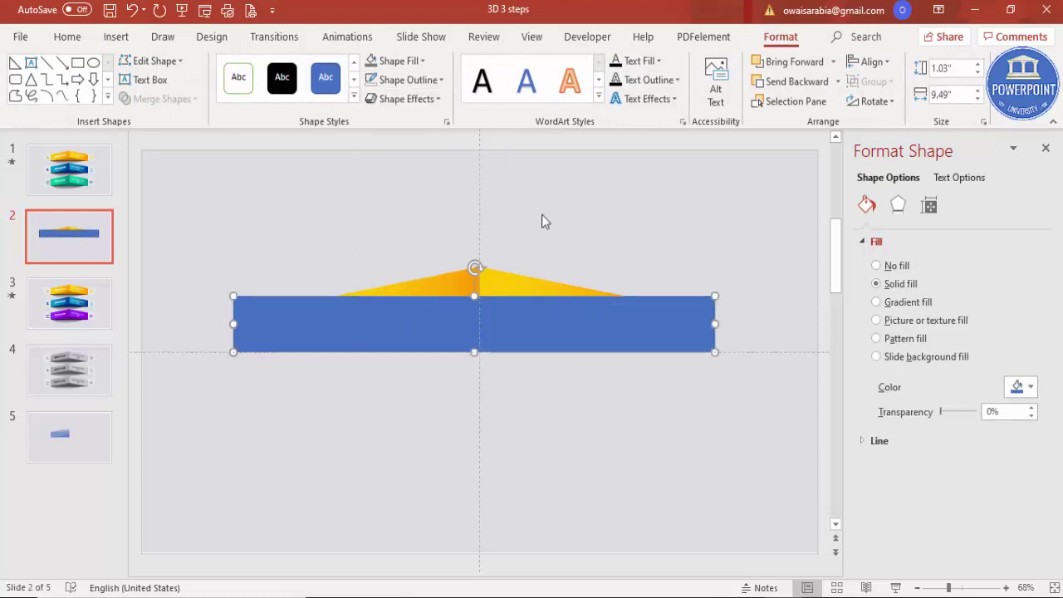
pyautogui.click(401, 61)
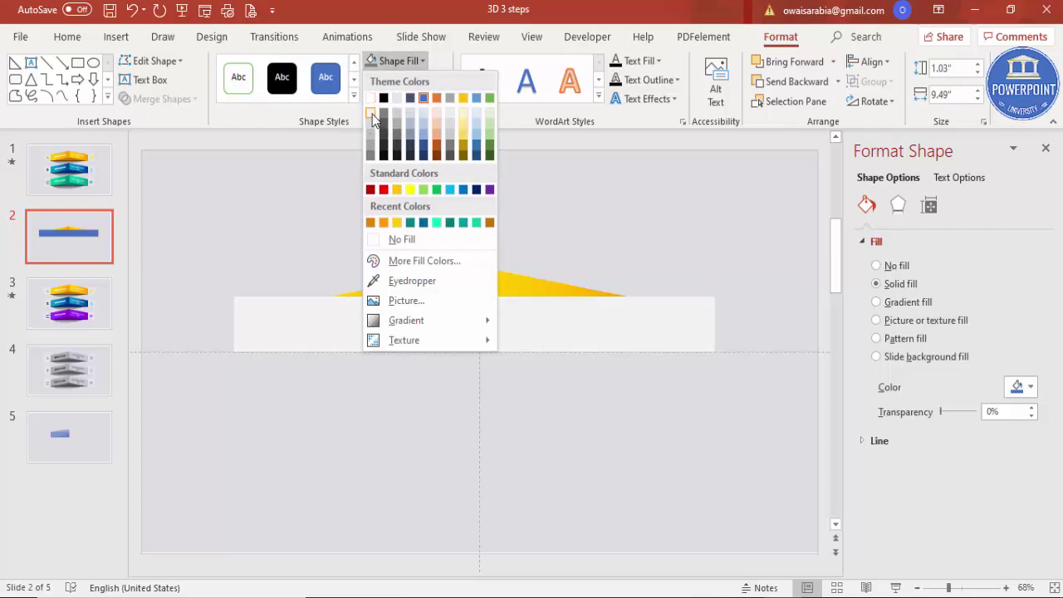
pyautogui.click(372, 114)
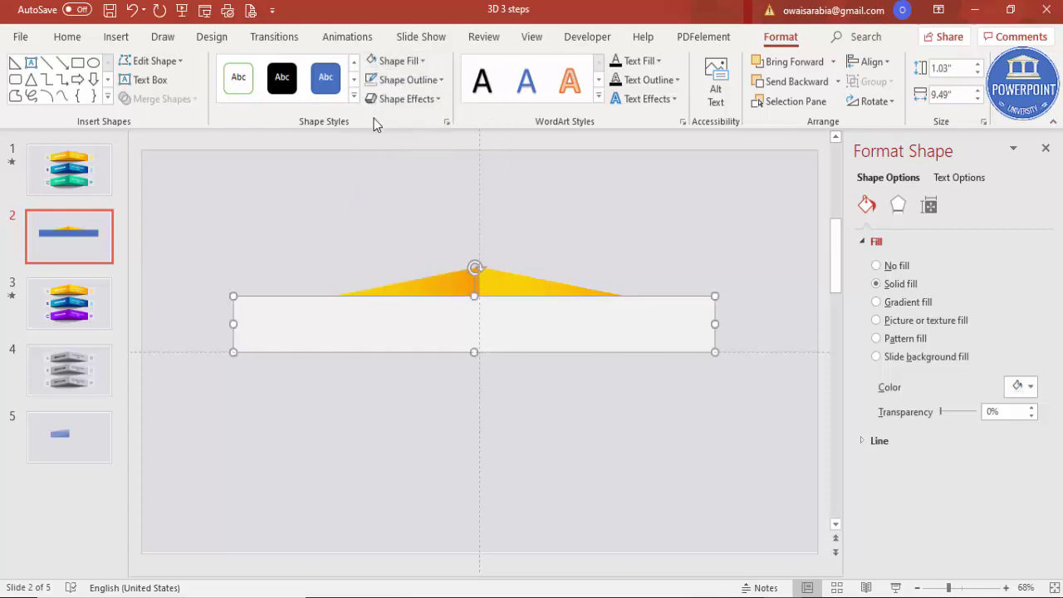
# Send the light rectangle behind the banner and extend its top edge upward to a height of 1.12".
pyautogui.click(836, 81)
pyautogui.click(804, 122)
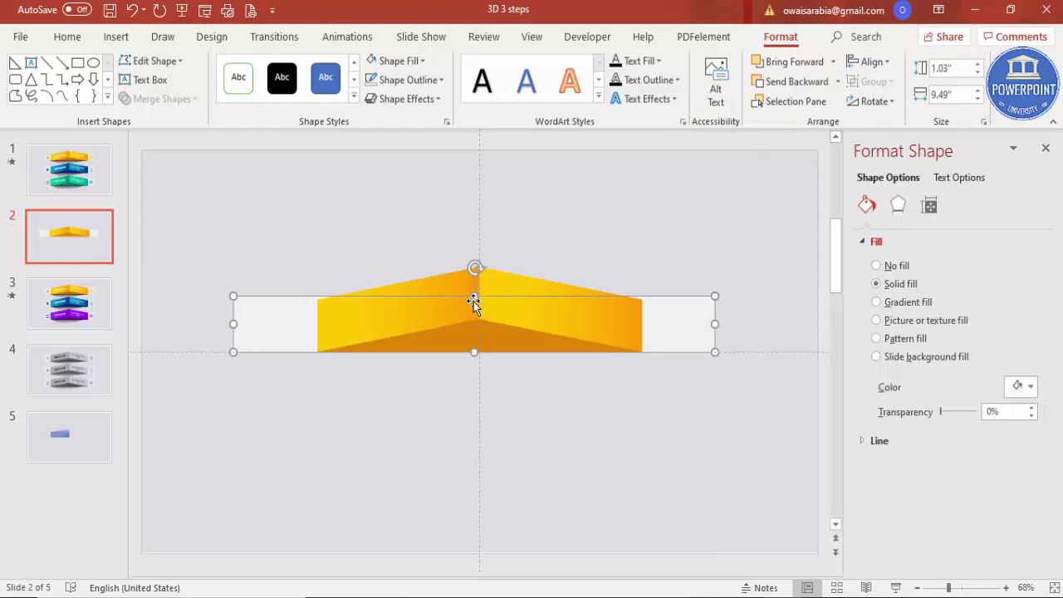
pyautogui.moveTo(474, 301); pyautogui.dragTo(472, 298)
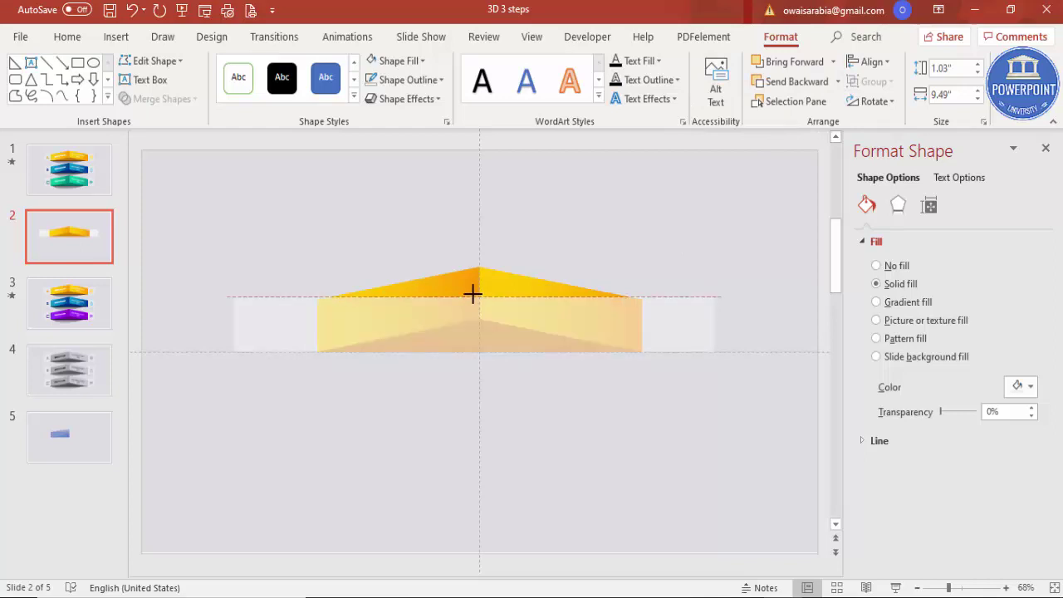
pyautogui.moveTo(473, 294); pyautogui.dragTo(472, 291)
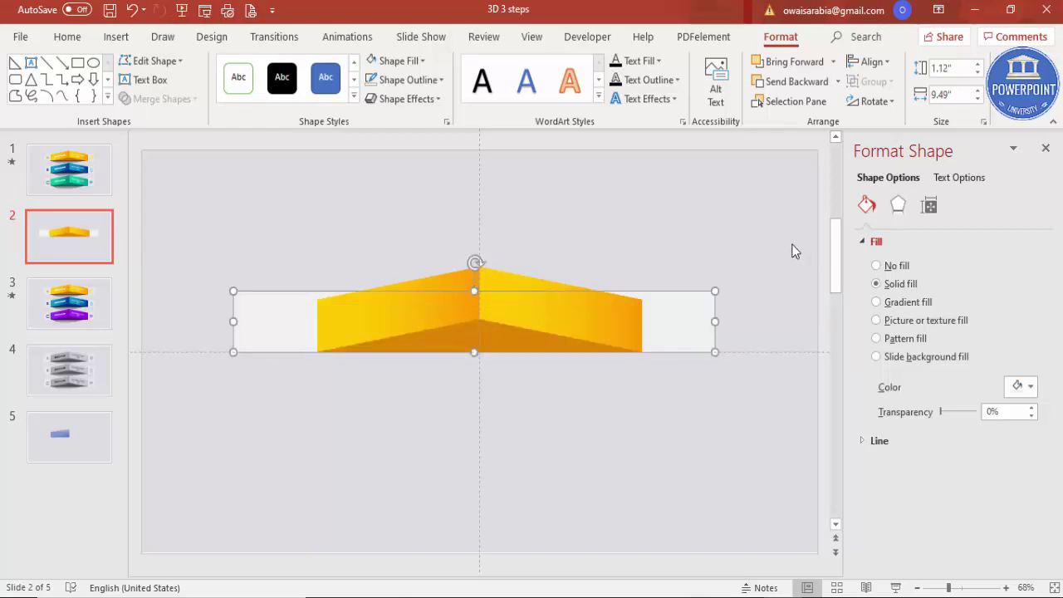
# Give the light rectangle an inner shadow using the top-left preset.
pyautogui.click(900, 211)
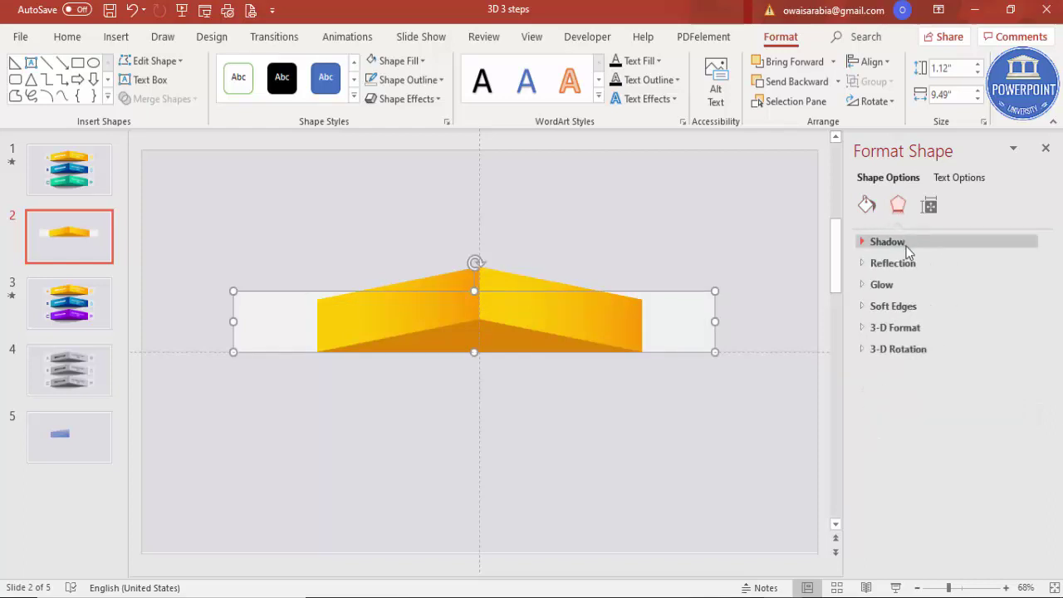
pyautogui.click(958, 241)
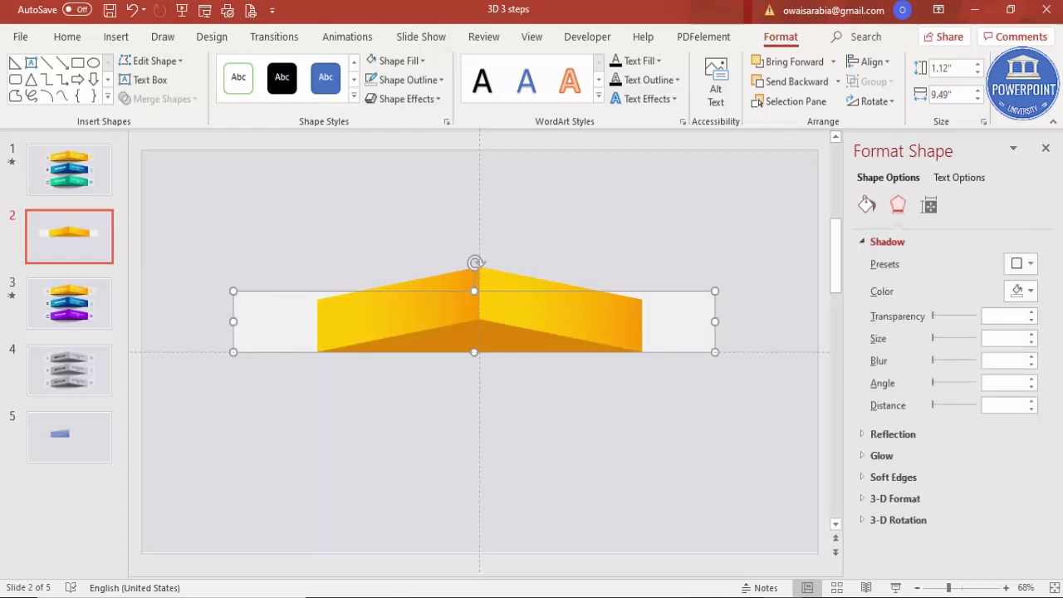
pyautogui.click(1021, 263)
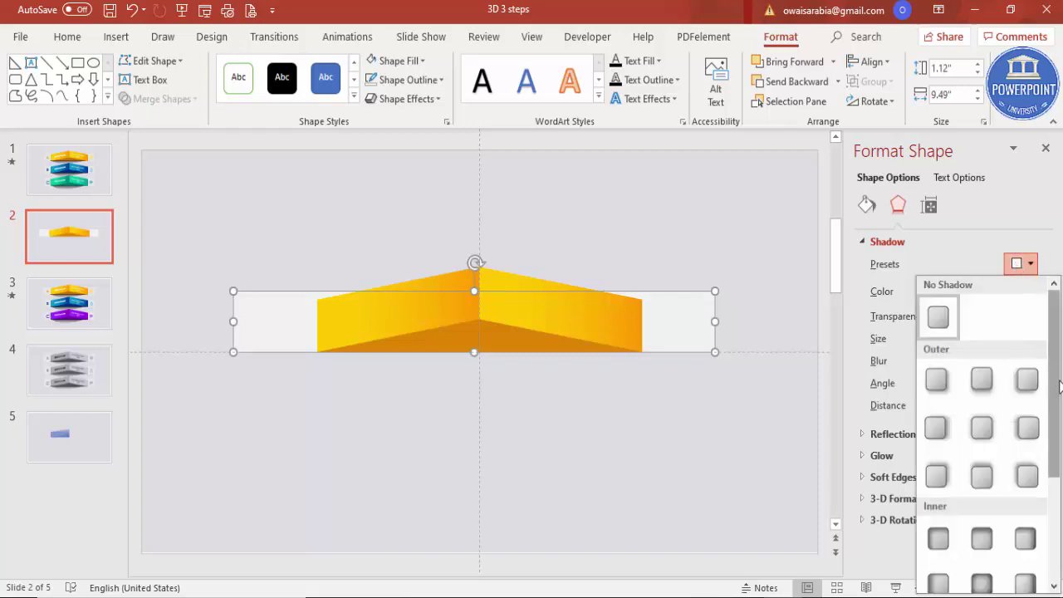
pyautogui.moveTo(1059, 397); pyautogui.dragTo(1059, 449)
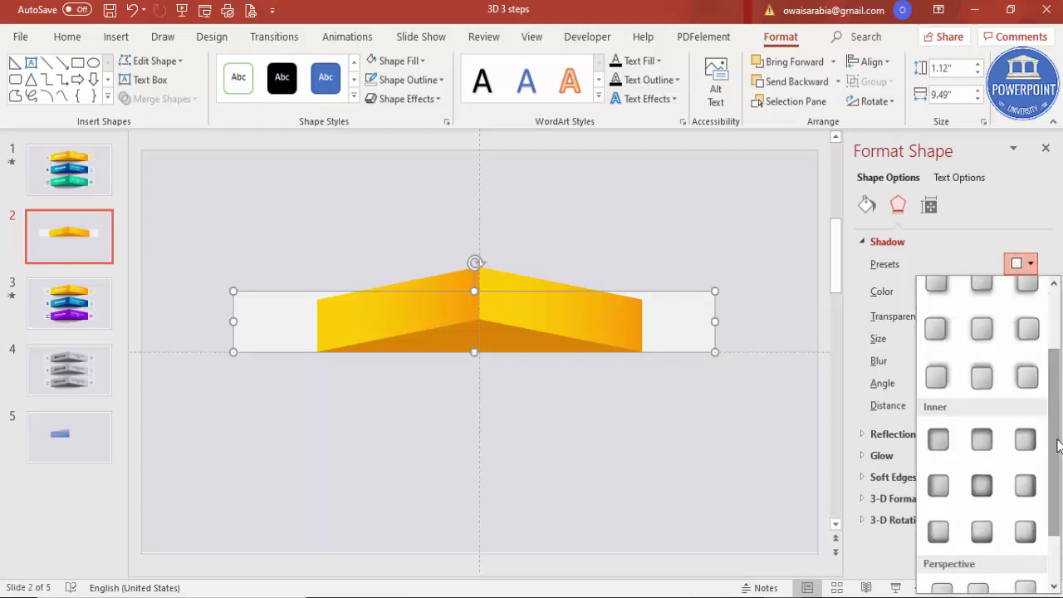
pyautogui.click(937, 440)
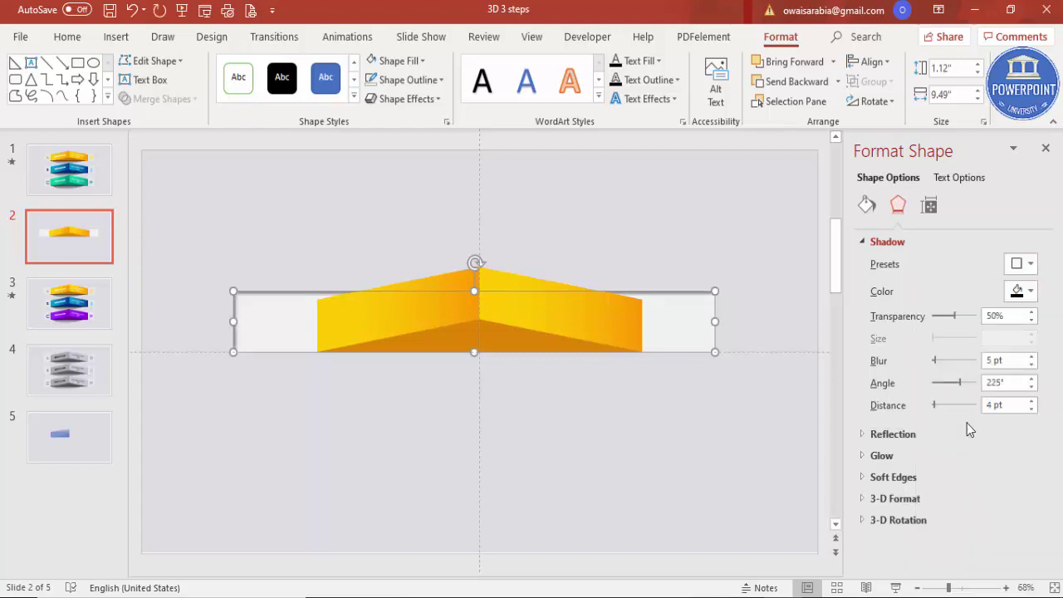
# Increase the distance of the light rectangle's inner shadow to about 12 pt.
pyautogui.click(1030, 400)
pyautogui.click(1030, 400)
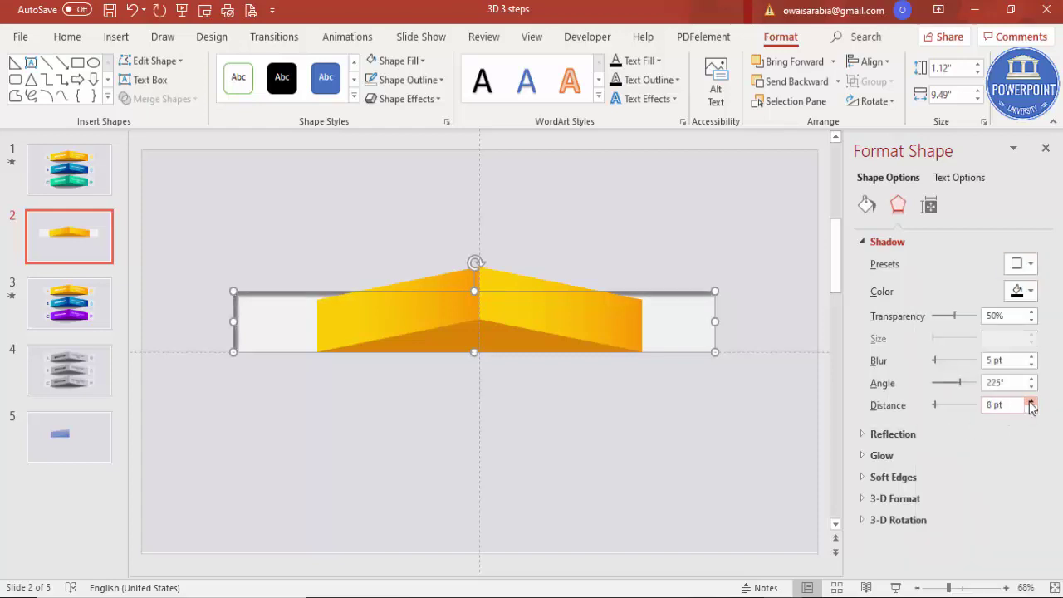
pyautogui.click(1030, 400)
pyautogui.click(1031, 401)
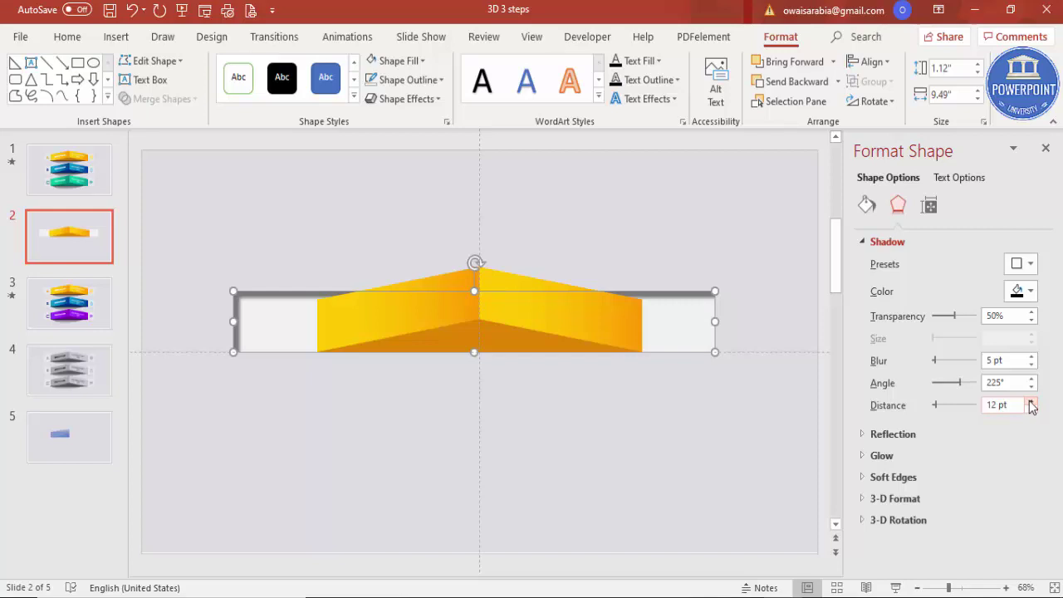
pyautogui.click(1030, 401)
pyautogui.click(747, 426)
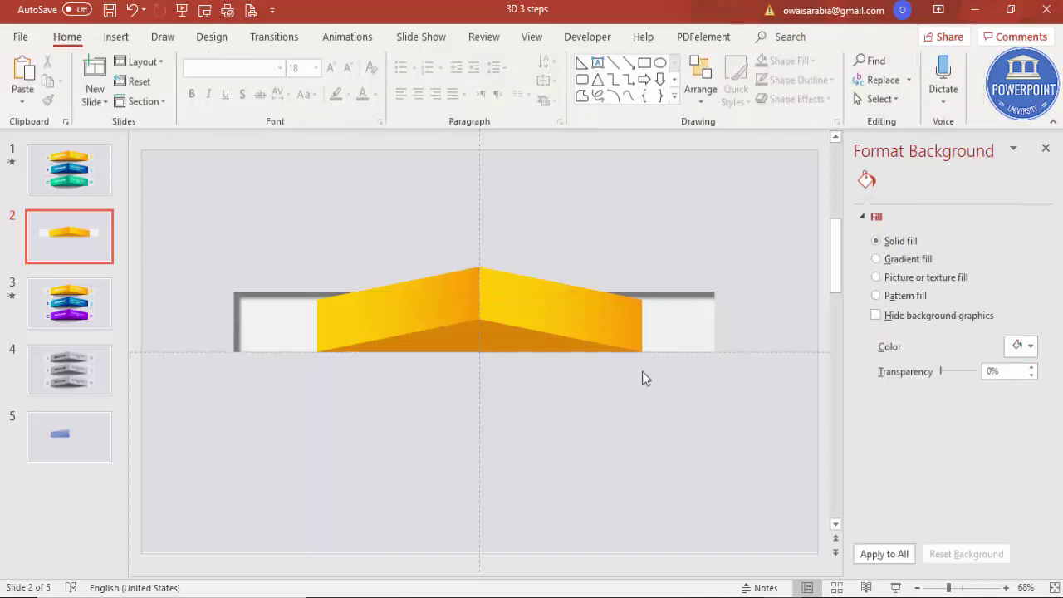
# Hide the guides and draw an isosceles triangle below the banner, about 4.72" wide and 1.26" high.
pyautogui.click(532, 38)
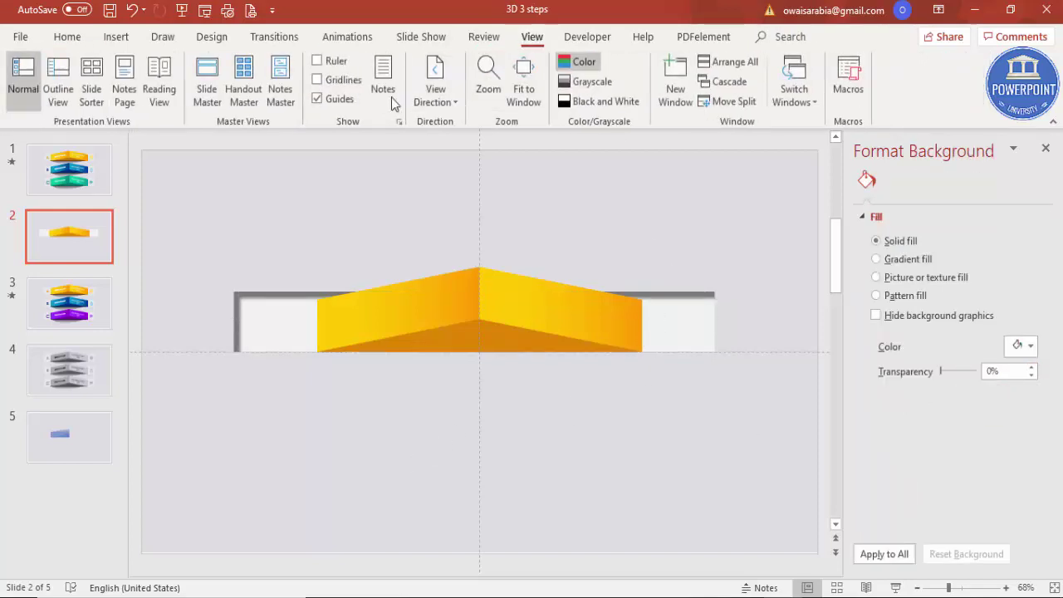
pyautogui.click(339, 99)
pyautogui.click(117, 41)
pyautogui.click(251, 104)
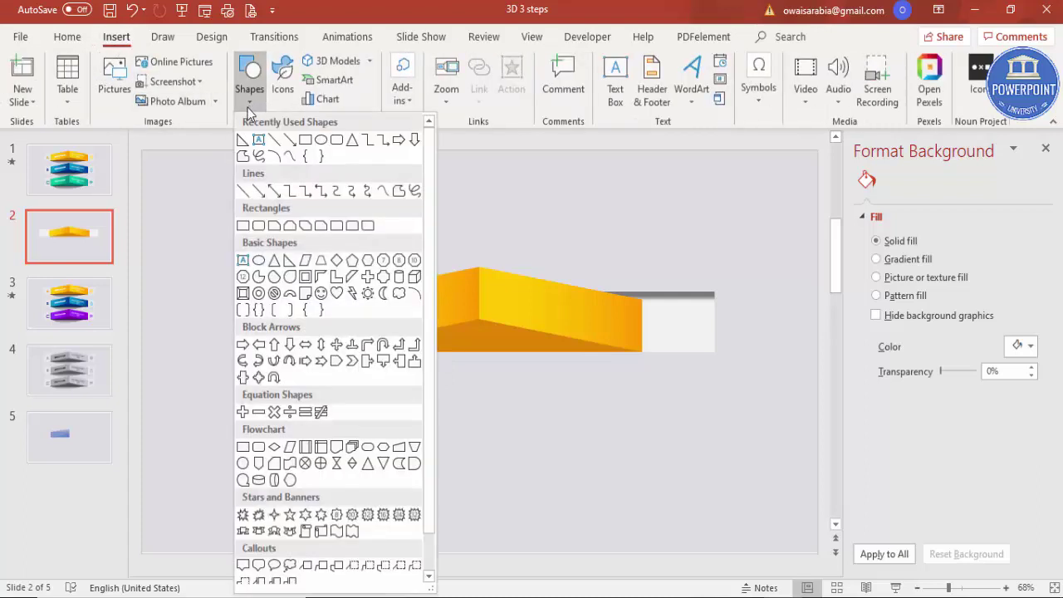
pyautogui.click(274, 262)
pyautogui.moveTo(363, 375); pyautogui.dragTo(603, 443)
# Flip the blue triangle vertically so it points down, and remove its outline.
pyautogui.click(874, 101)
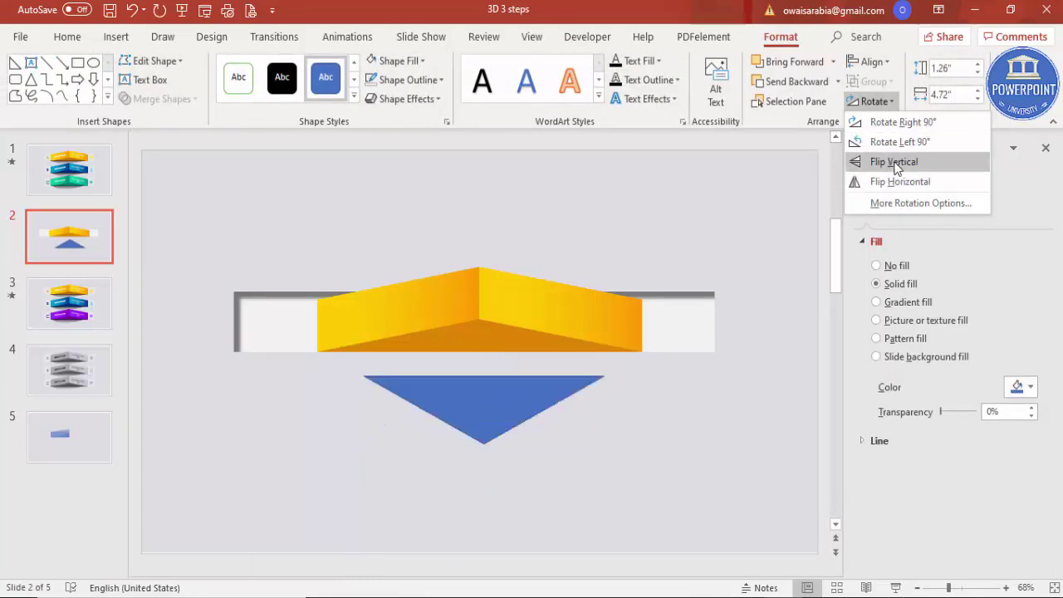
pyautogui.click(894, 162)
pyautogui.click(432, 81)
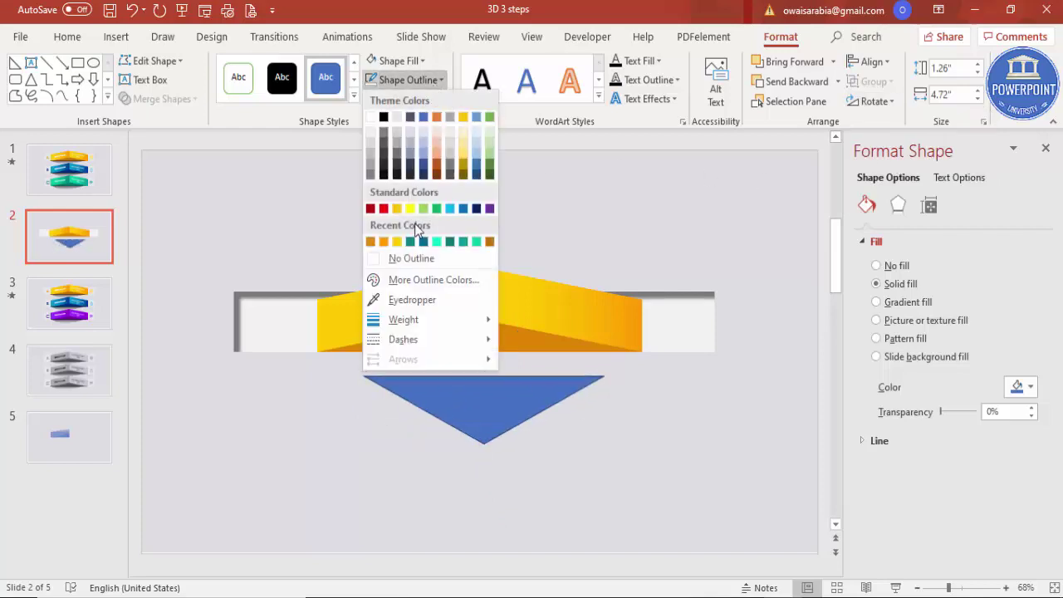
pyautogui.click(415, 259)
# Place the triangle against the banner's bottom edge, resize it to about 5.76" by 1.12", and shift its tip left of center.
pyautogui.moveTo(452, 389); pyautogui.dragTo(413, 366)
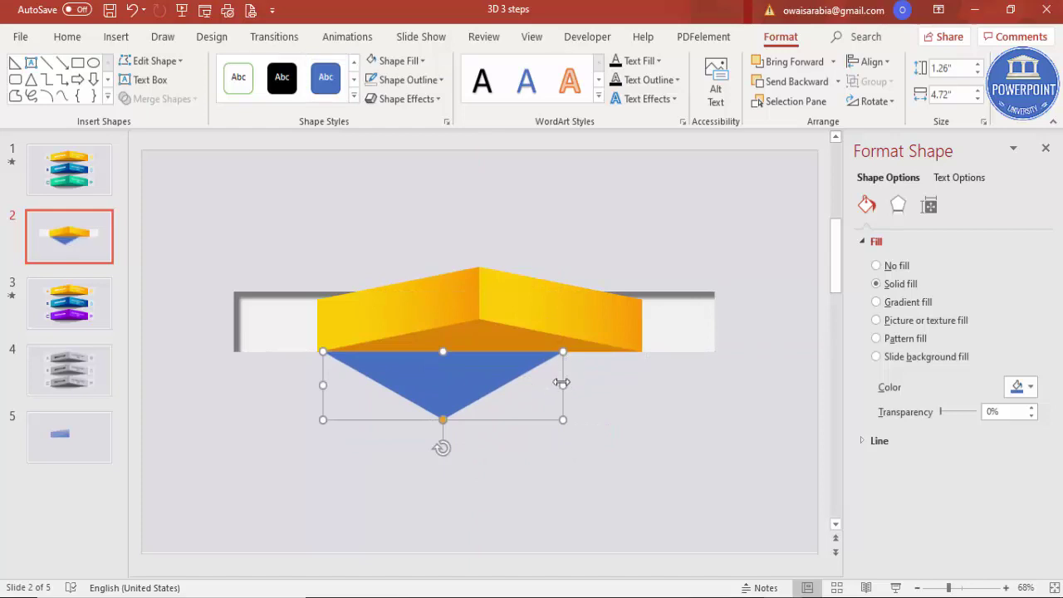
pyautogui.moveTo(571, 382); pyautogui.dragTo(619, 382)
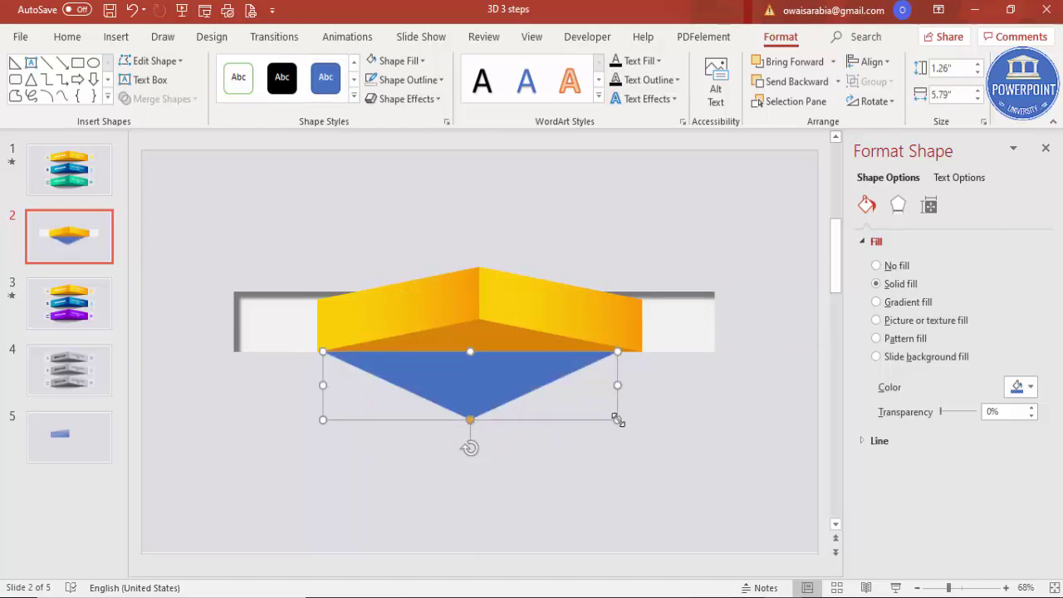
pyautogui.moveTo(617, 417); pyautogui.dragTo(614, 411)
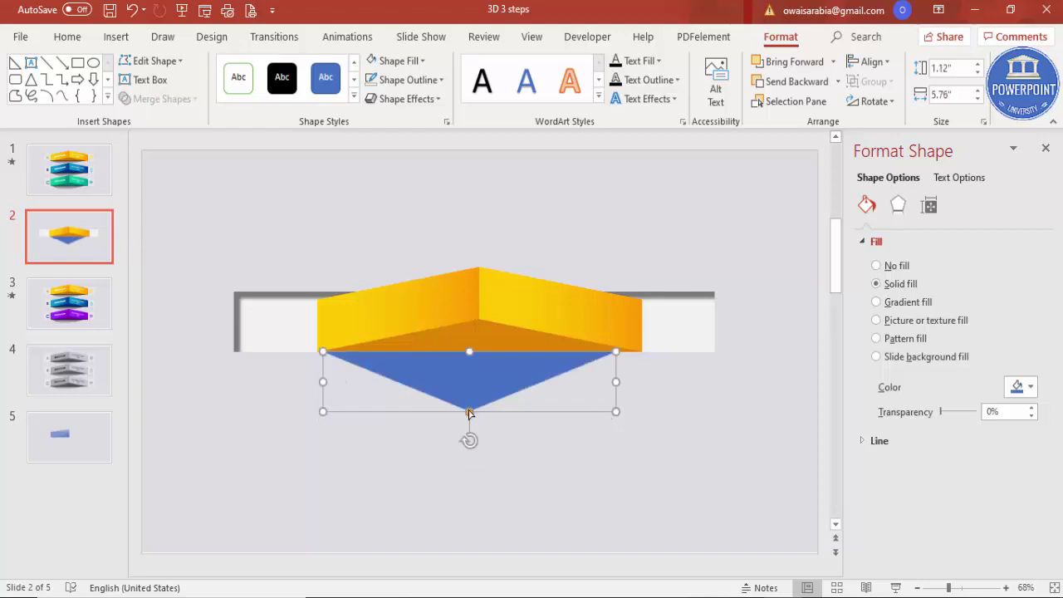
pyautogui.moveTo(470, 410); pyautogui.dragTo(435, 407)
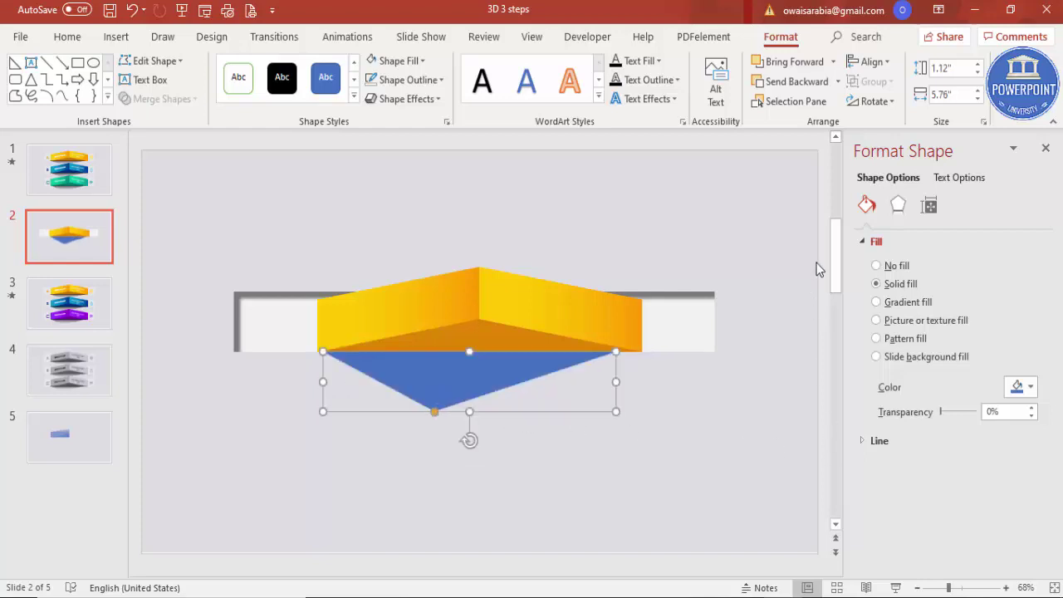
# Apply a linear gradient fill to the triangle with a black stop at 100% and a 90° angle, darkest along the top edge.
pyautogui.click(908, 304)
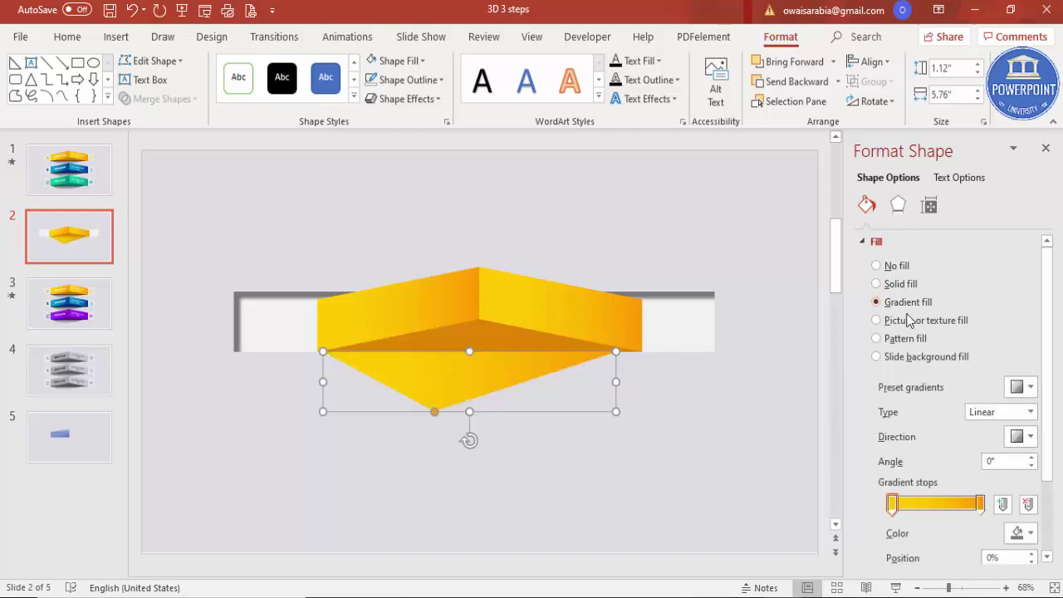
pyautogui.click(980, 504)
pyautogui.click(1019, 532)
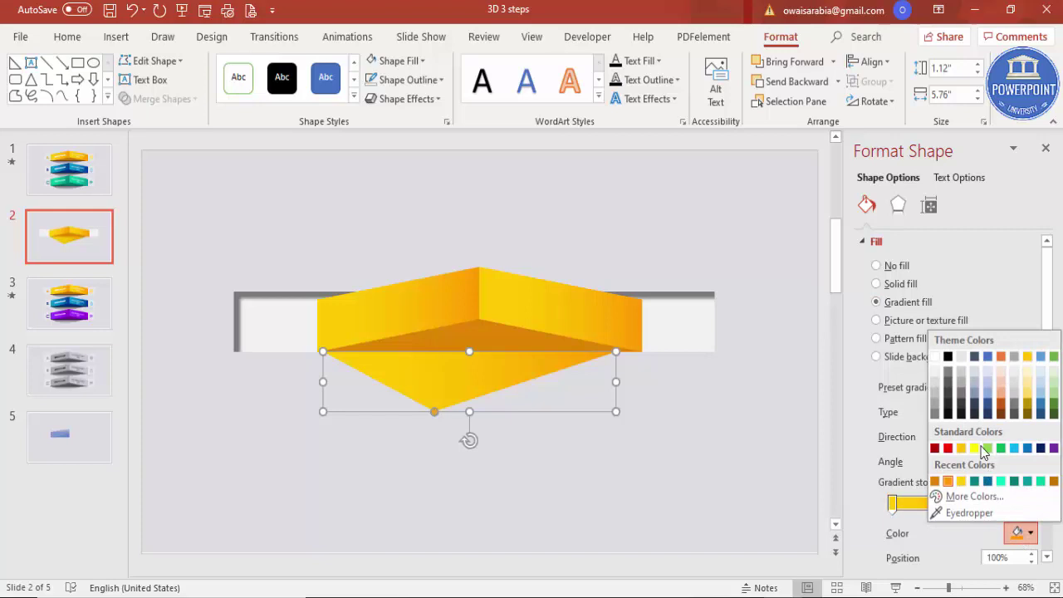
pyautogui.click(948, 357)
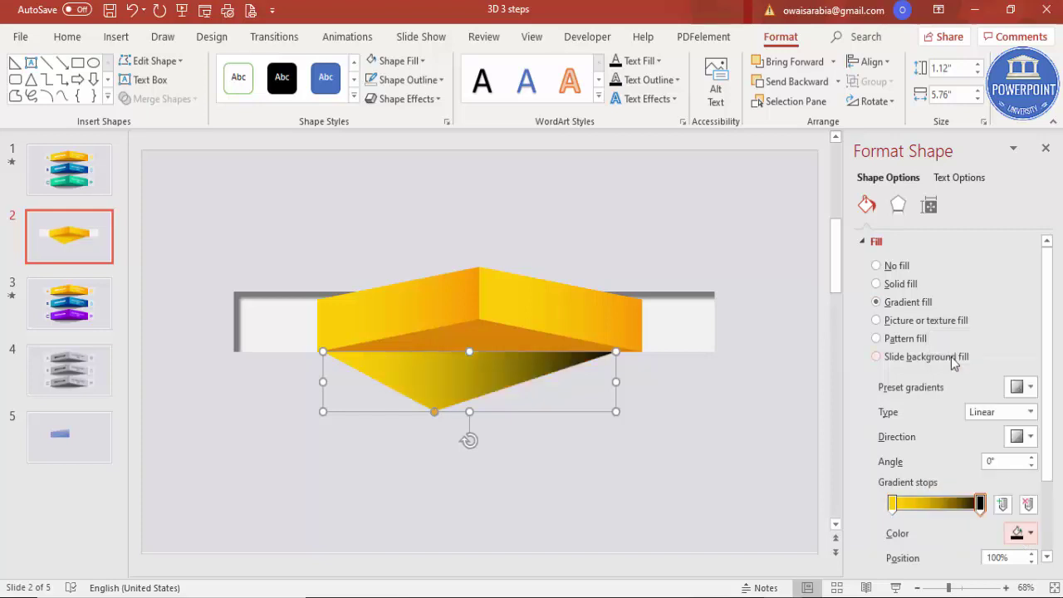
pyautogui.click(1021, 438)
pyautogui.click(945, 502)
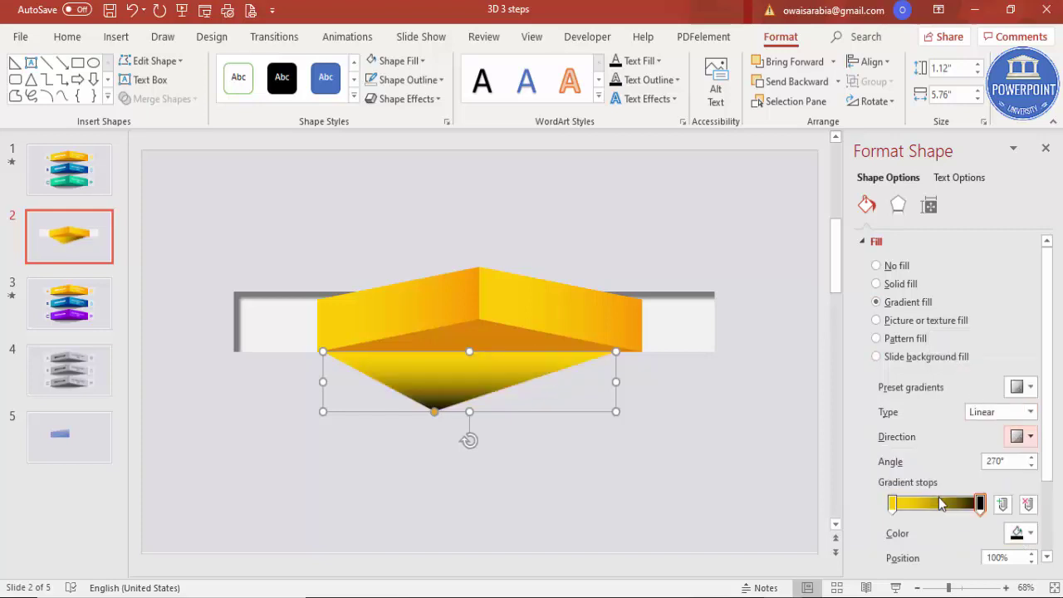
pyautogui.click(1030, 436)
pyautogui.click(939, 470)
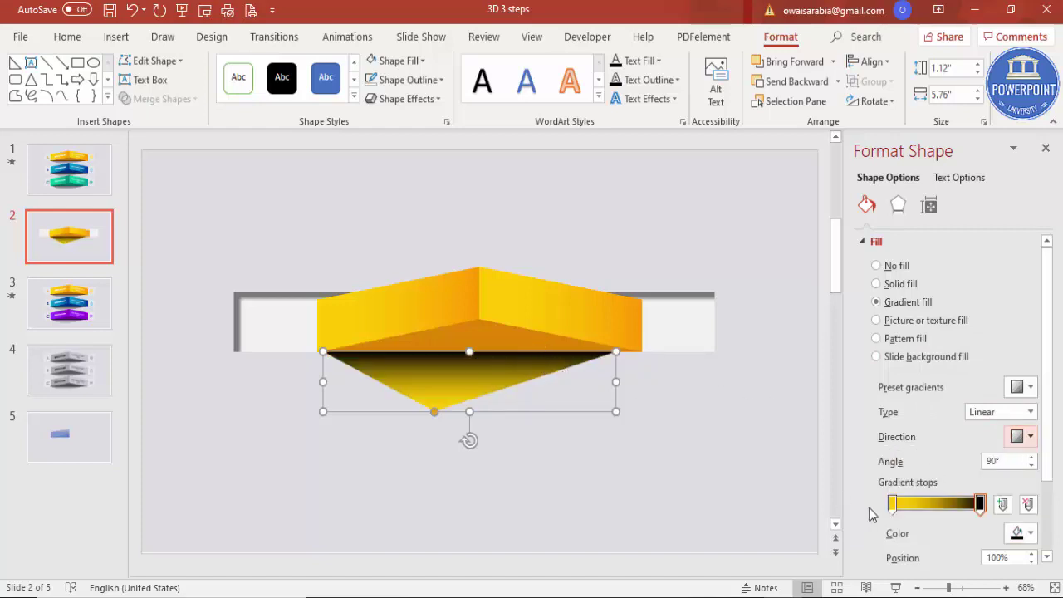
# Recolor the triangle's 0% gradient stop from yellow to the slide's background gray, sampled with the Eyedropper.
pyautogui.click(893, 504)
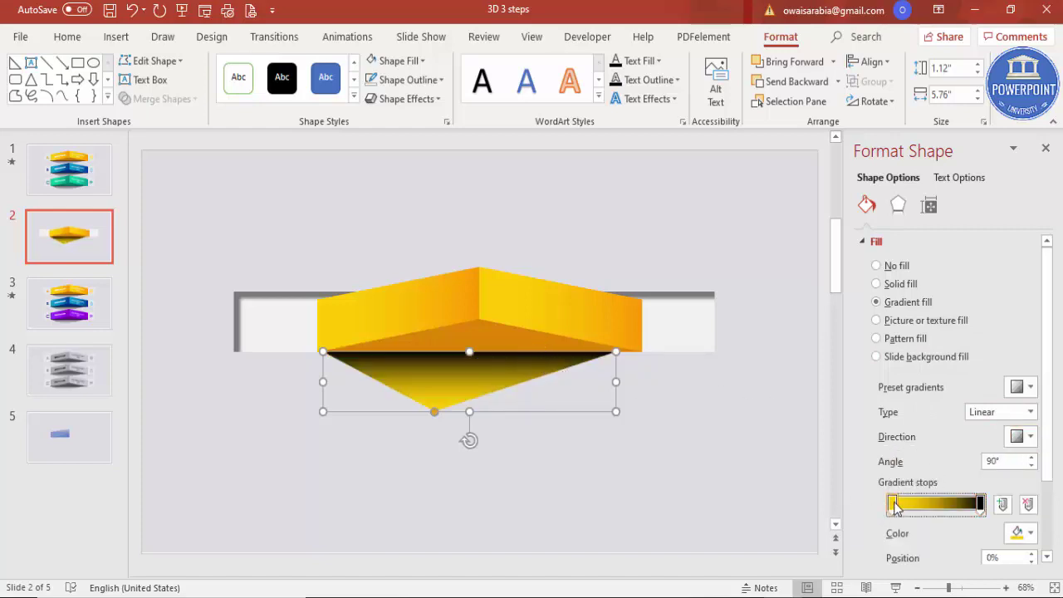
pyautogui.click(1014, 534)
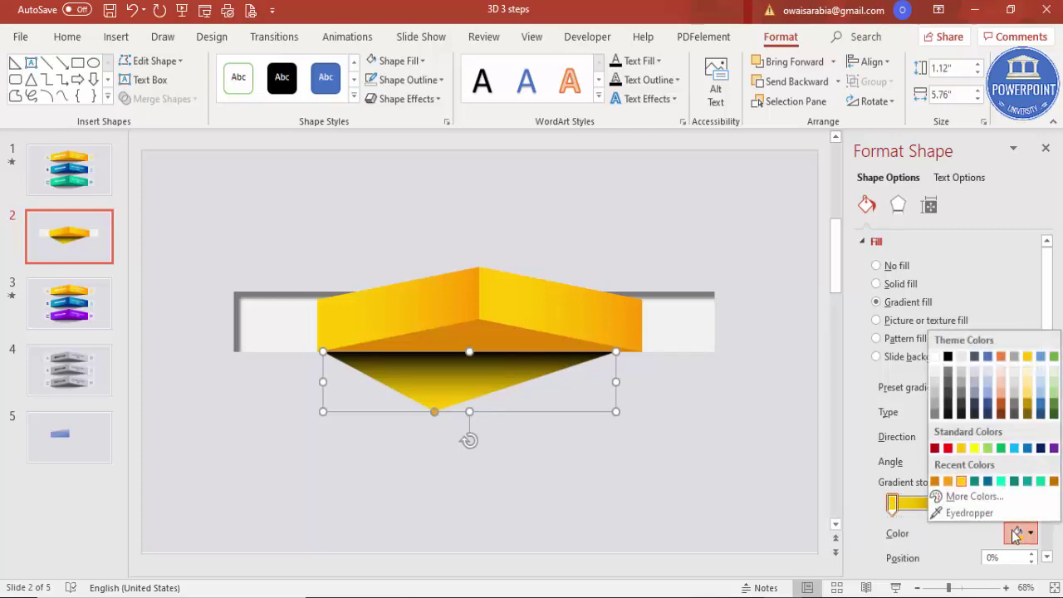
pyautogui.click(970, 513)
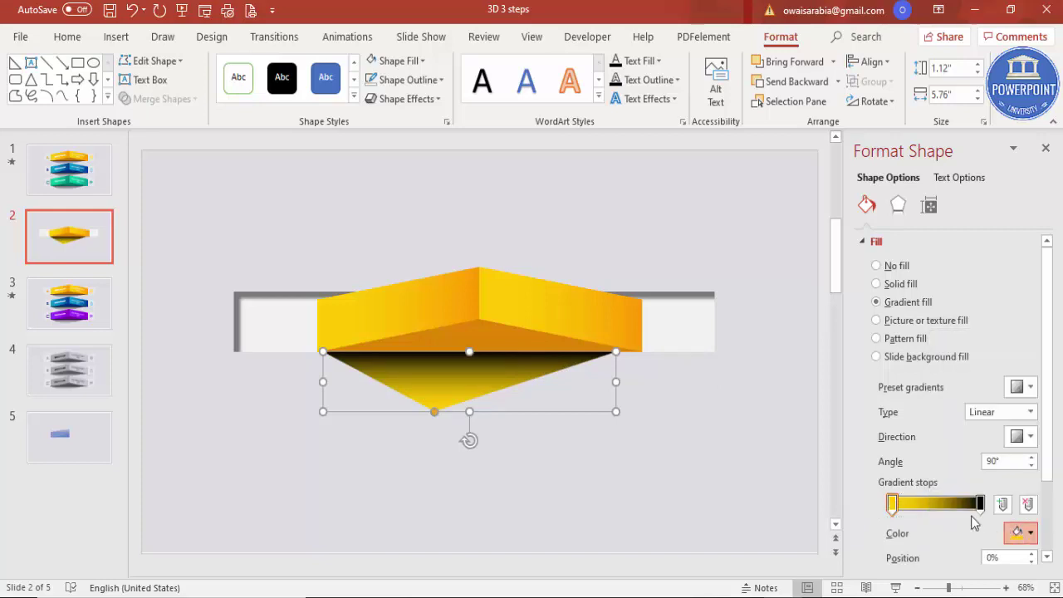
pyautogui.click(570, 453)
pyautogui.scroll(-3, 1052, 463)
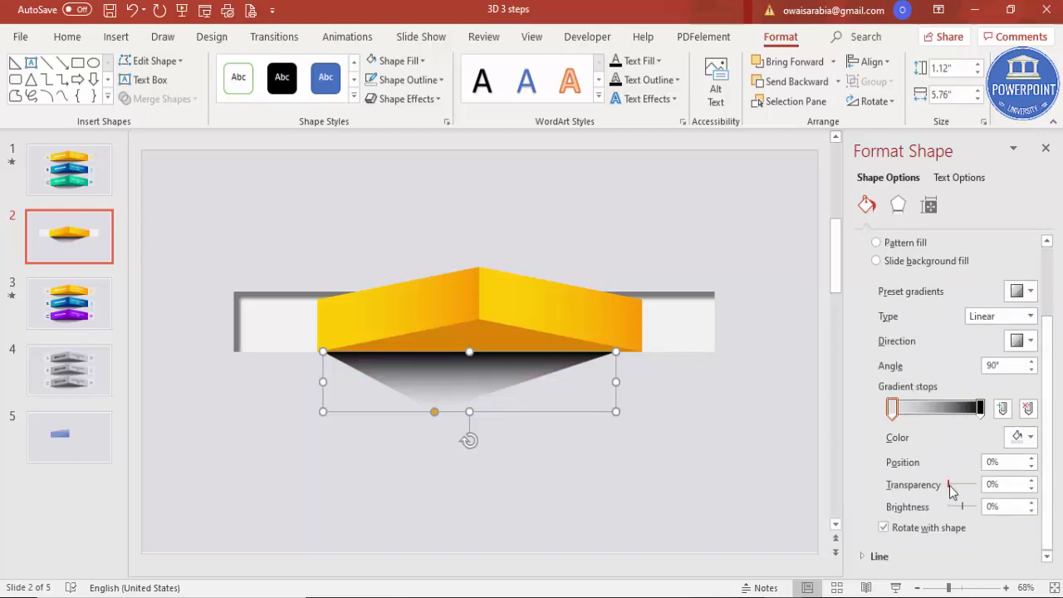
# Set the triangle's gradient transparency to 100% on the gray 0% stop and 42% on the black 100% stop.
pyautogui.moveTo(951, 491); pyautogui.dragTo(982, 491)
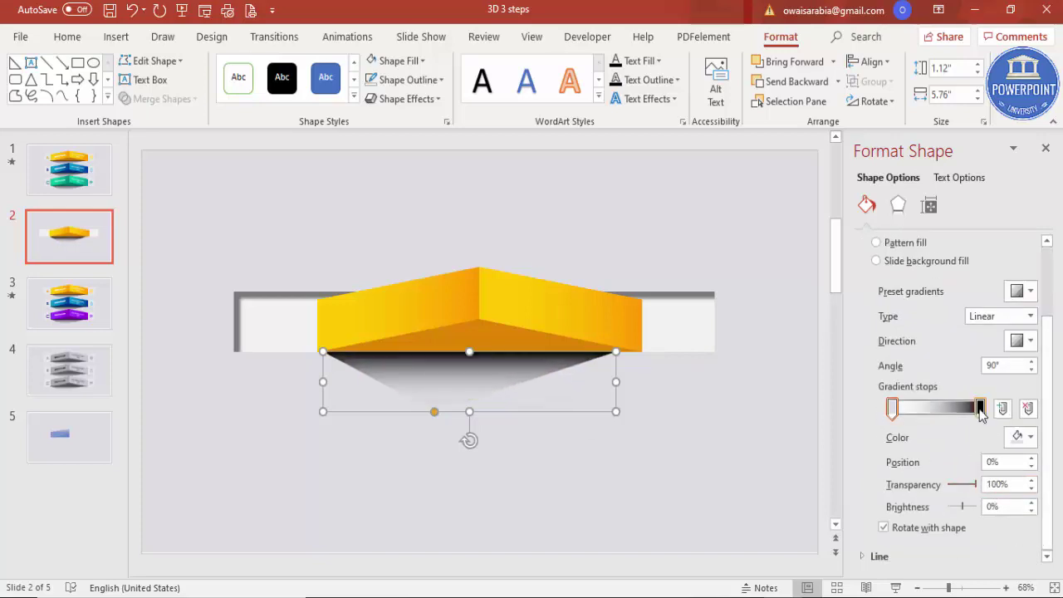
pyautogui.click(981, 408)
pyautogui.moveTo(949, 487); pyautogui.dragTo(961, 486)
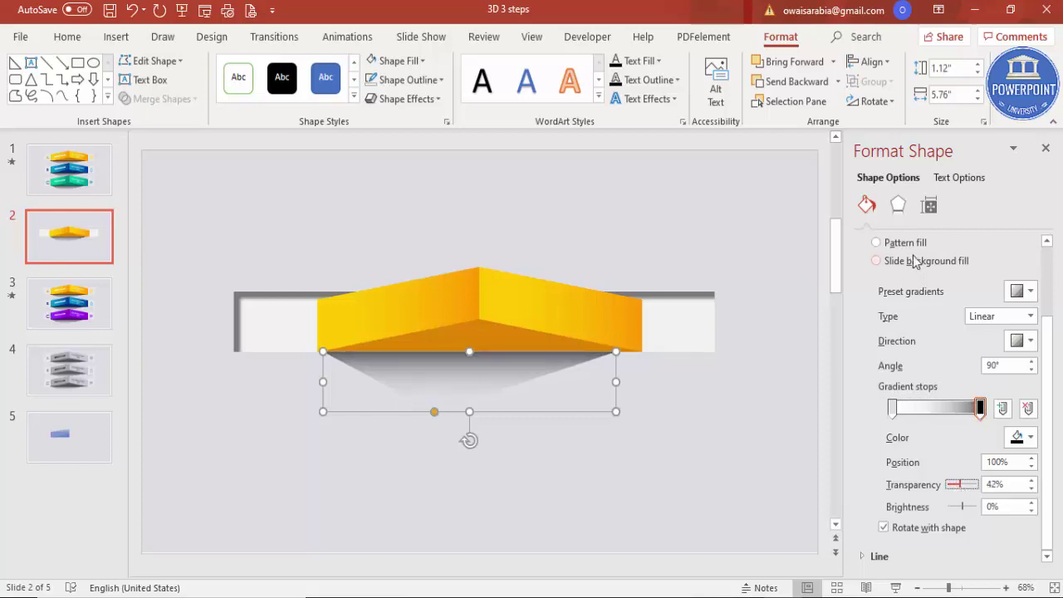
# Give the gradient triangle below the banner soft edges with a size of 5 pt.
pyautogui.click(899, 206)
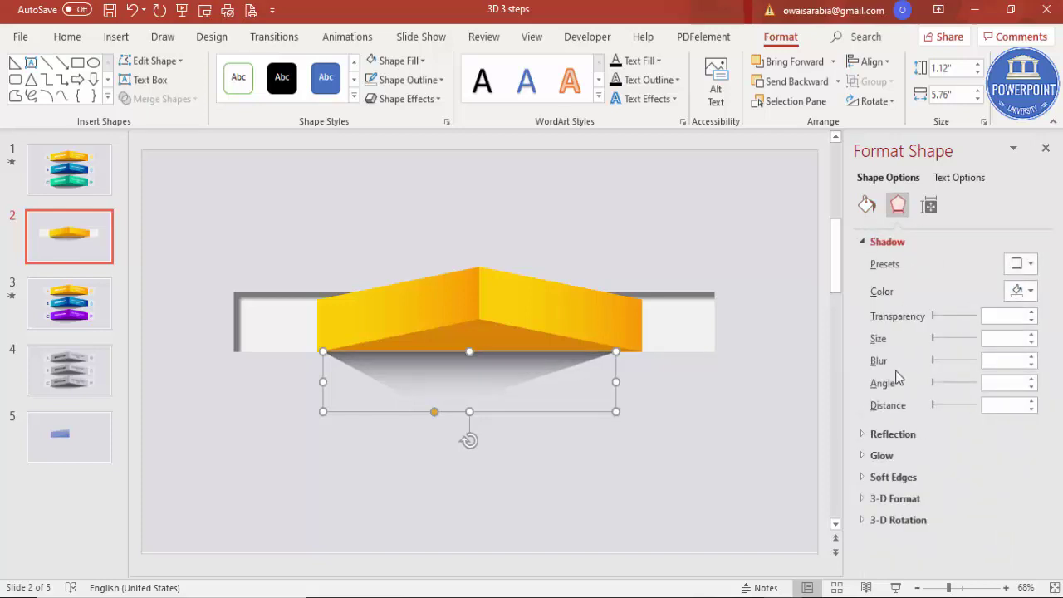
pyautogui.click(935, 479)
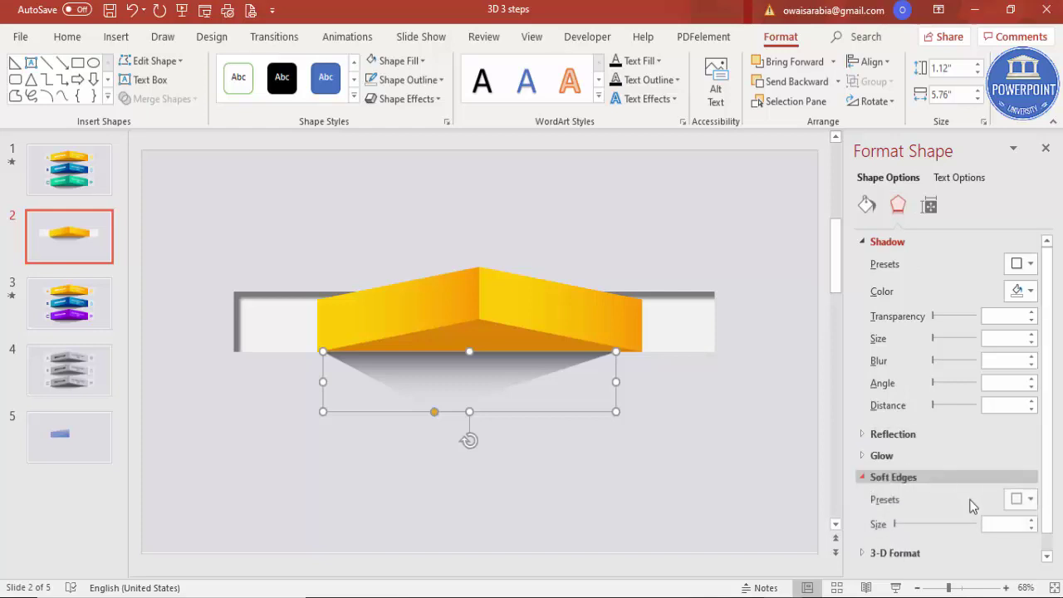
pyautogui.click(1032, 527)
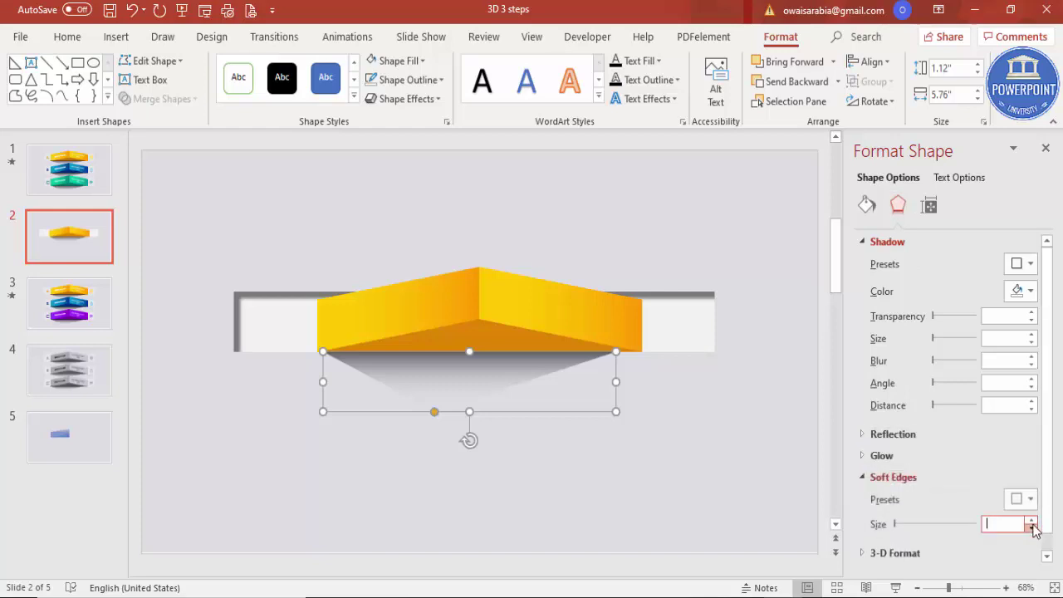
pyautogui.click(1031, 521)
pyautogui.click(1031, 522)
pyautogui.click(1031, 521)
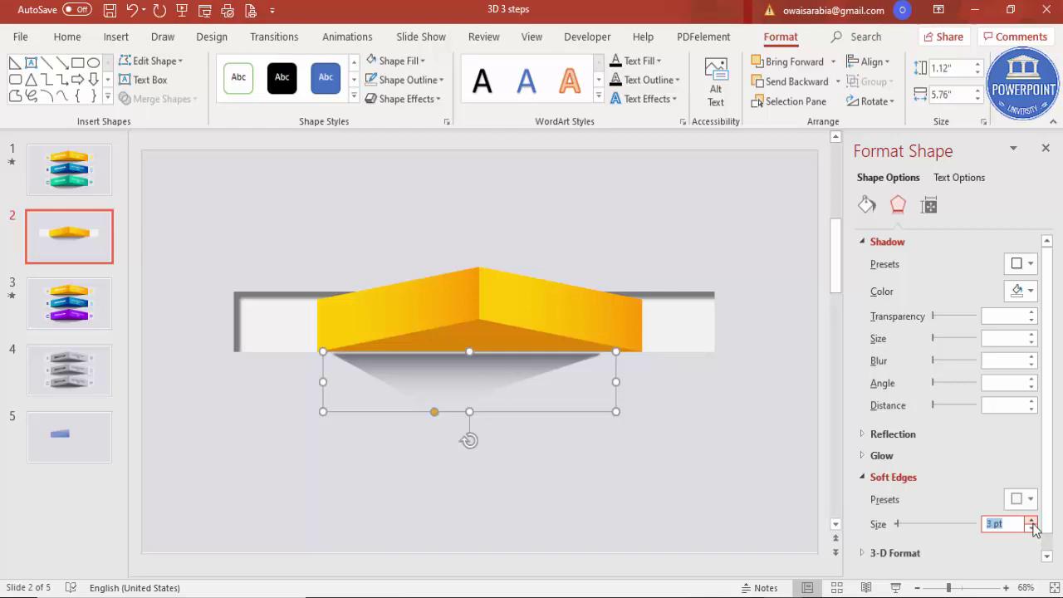
pyautogui.click(1031, 521)
pyautogui.click(1031, 522)
pyautogui.click(427, 375)
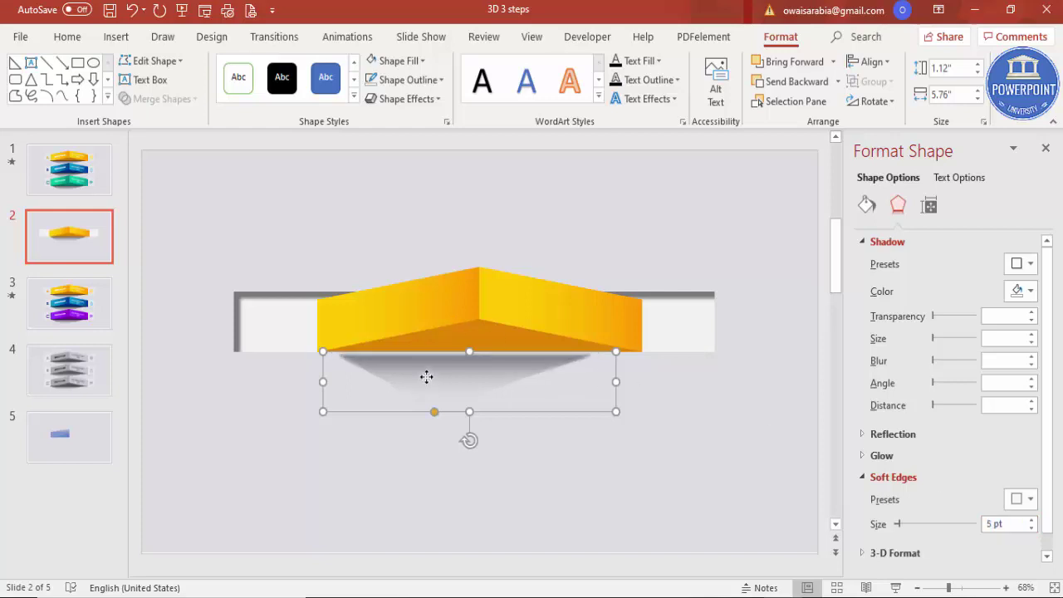